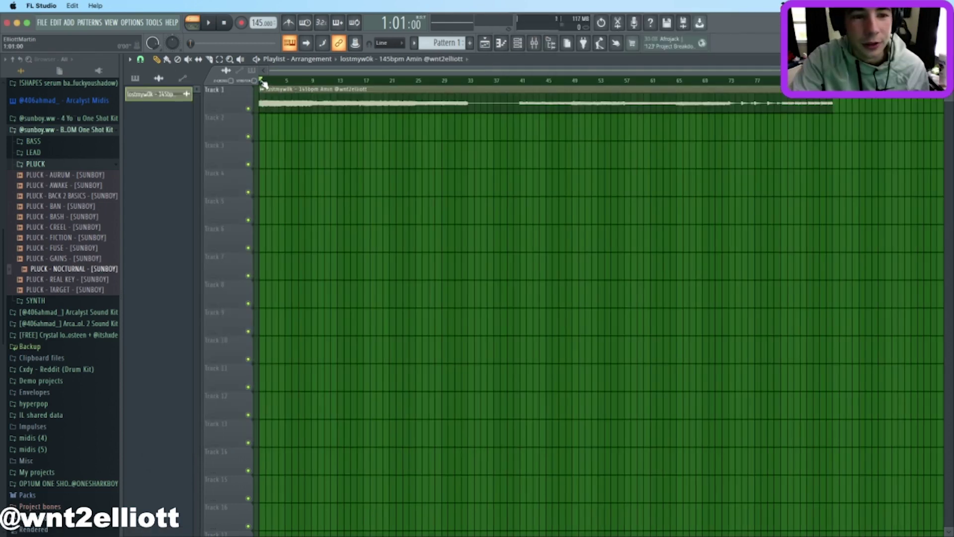
Switch playback to song mode and listen to the melody clip on Track 1 from the start.
key(l)
key(space)
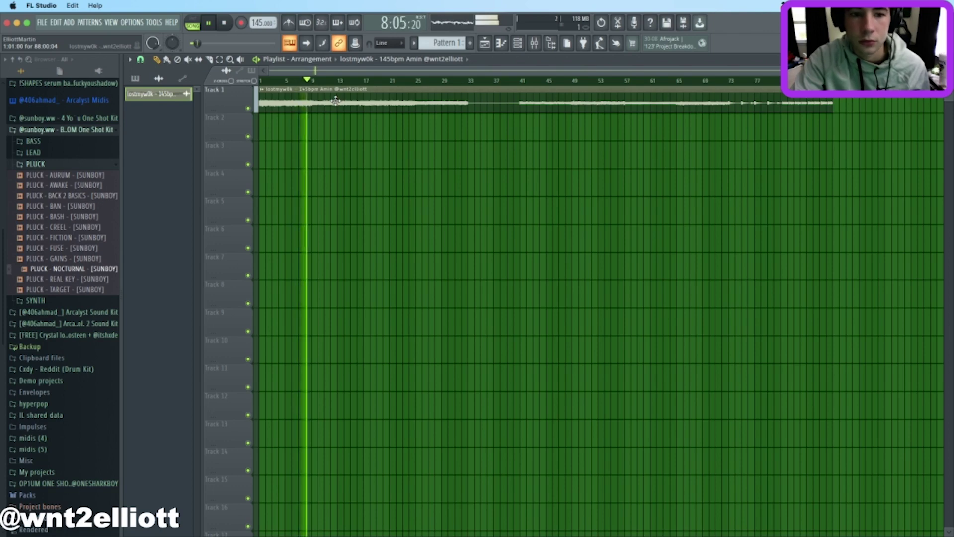
key(space)
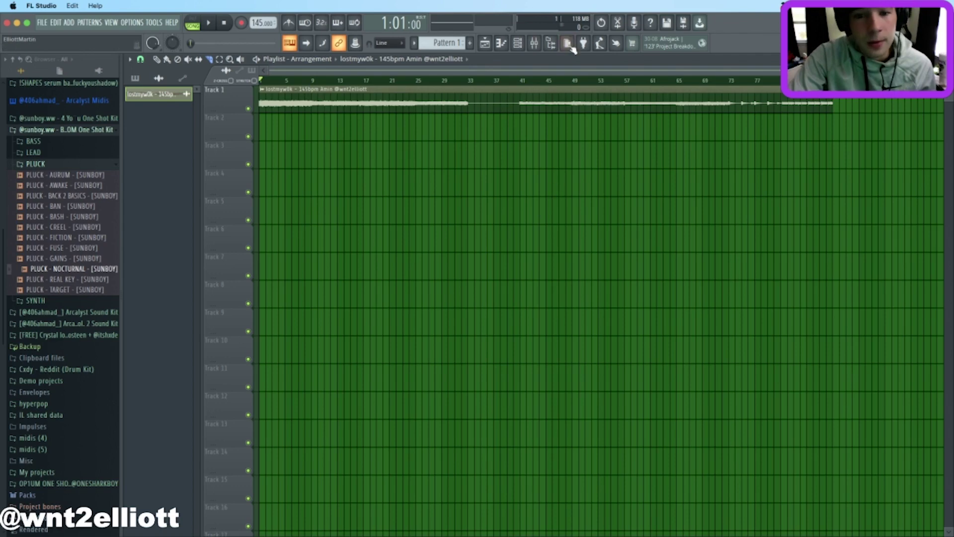
Slice the Track 1 audio clip at bars 49 and 57, then preview playback from bar 49.
click(522, 84)
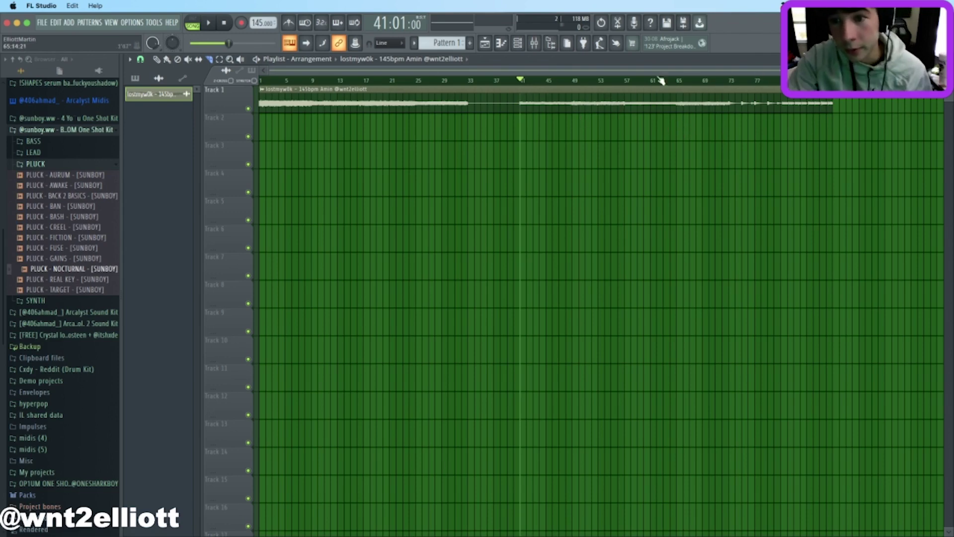
click(576, 81)
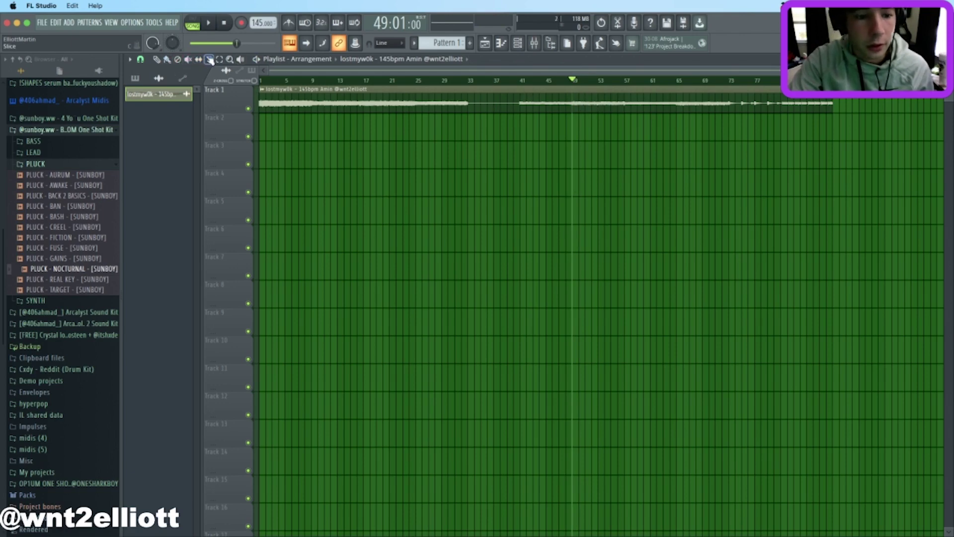
click(141, 62)
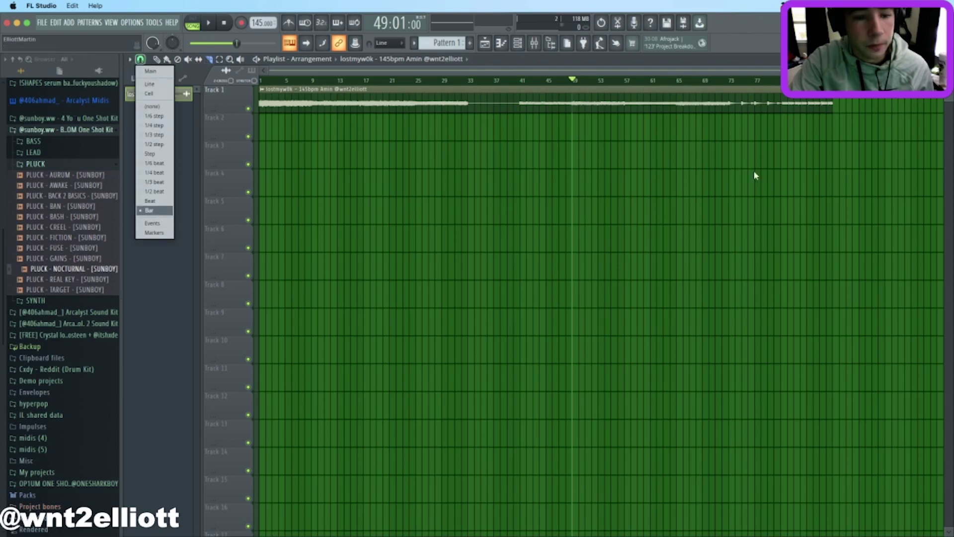
click(620, 115)
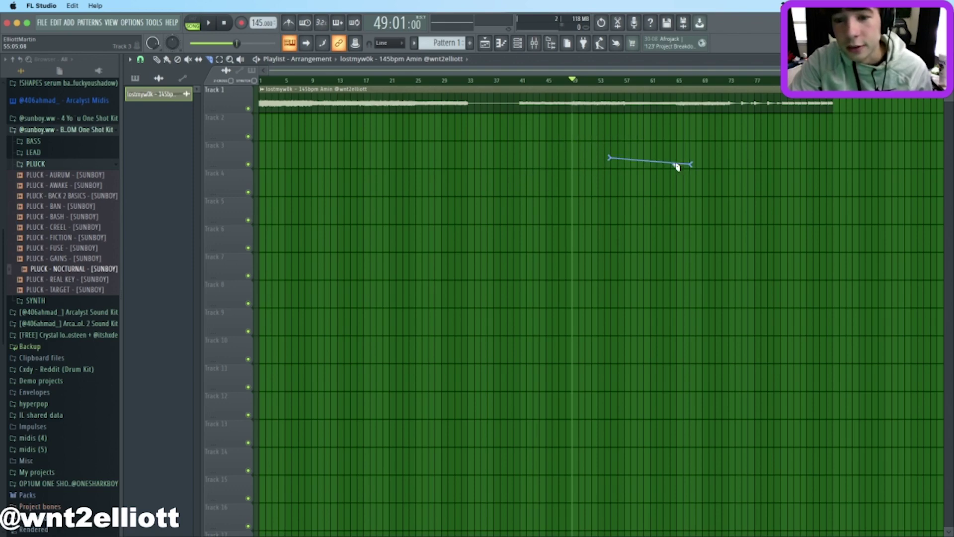
click(574, 107)
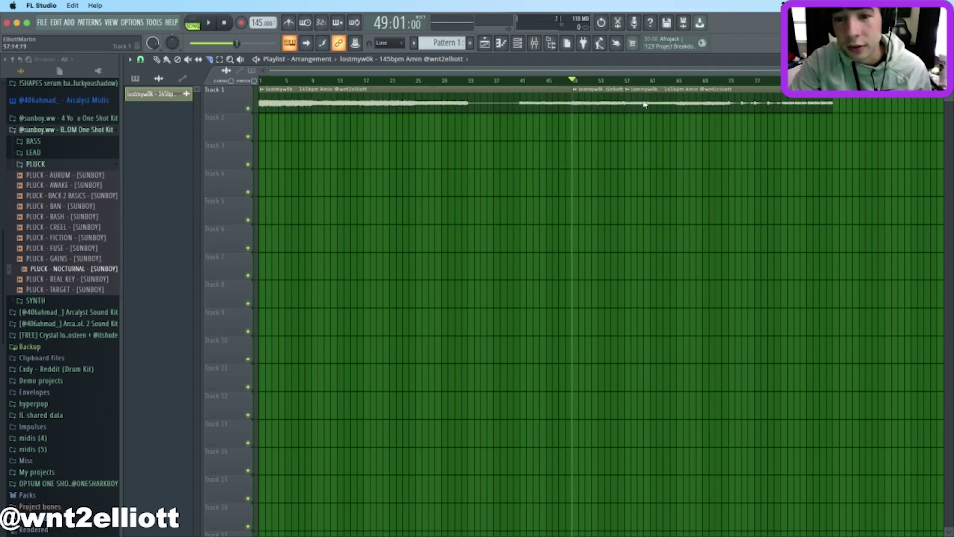
key(space)
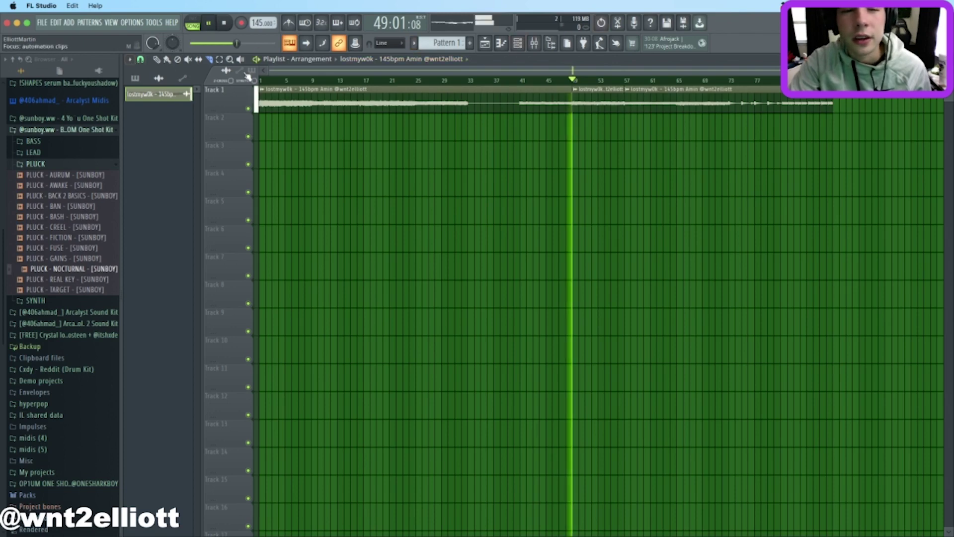
key(space)
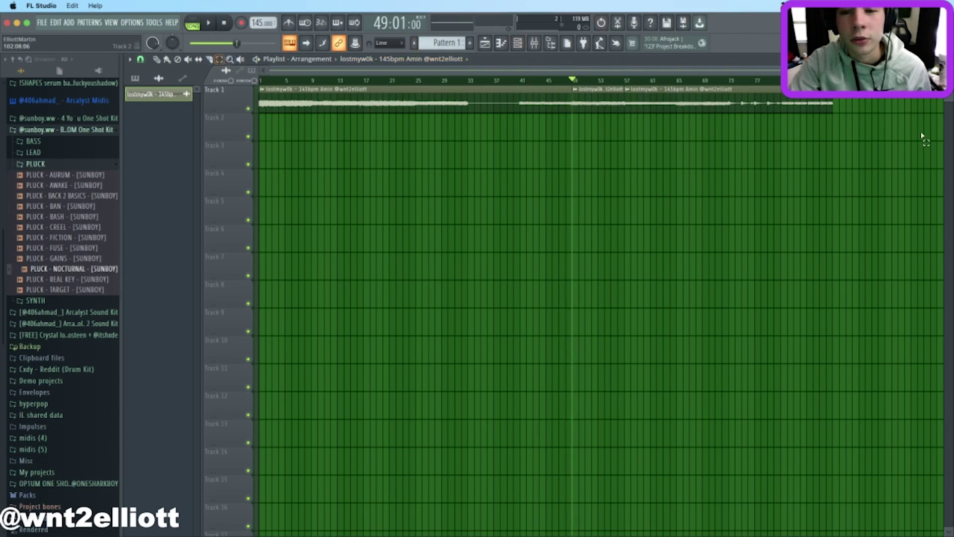
Consolidate the slice between bars 49 and 57 into a new rendered audio clip.
click(605, 90)
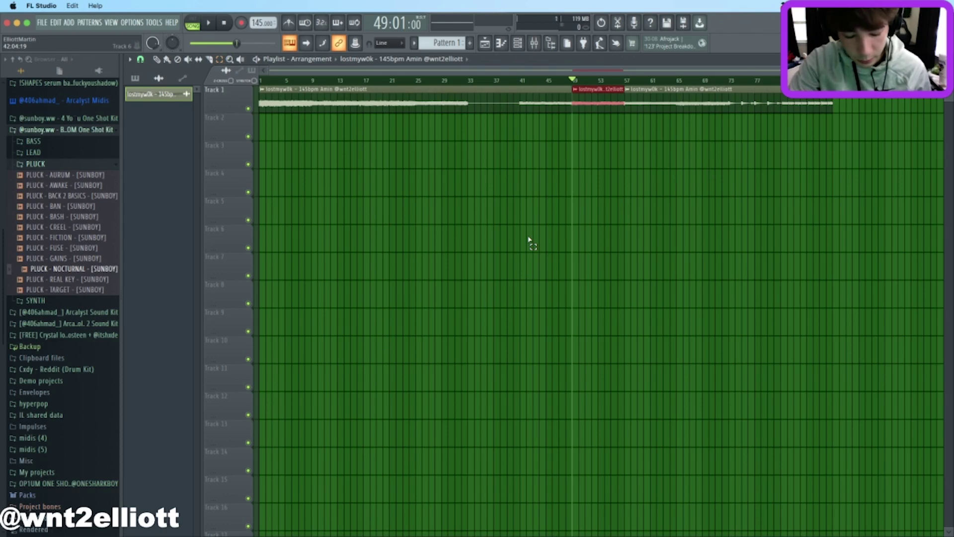
key(super+r)
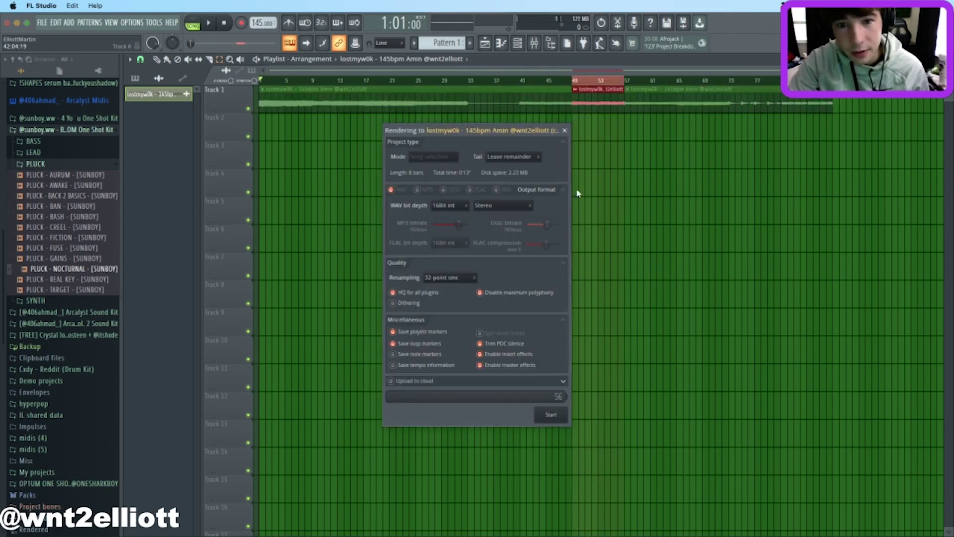
click(552, 415)
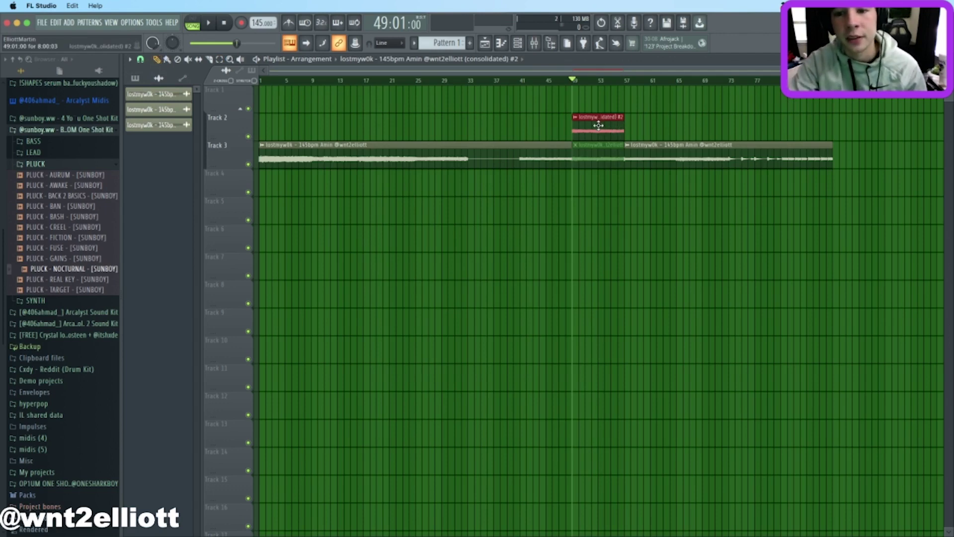
Open the consolidated clip on Track 2 in the Edison audio editor.
double_click(598, 126)
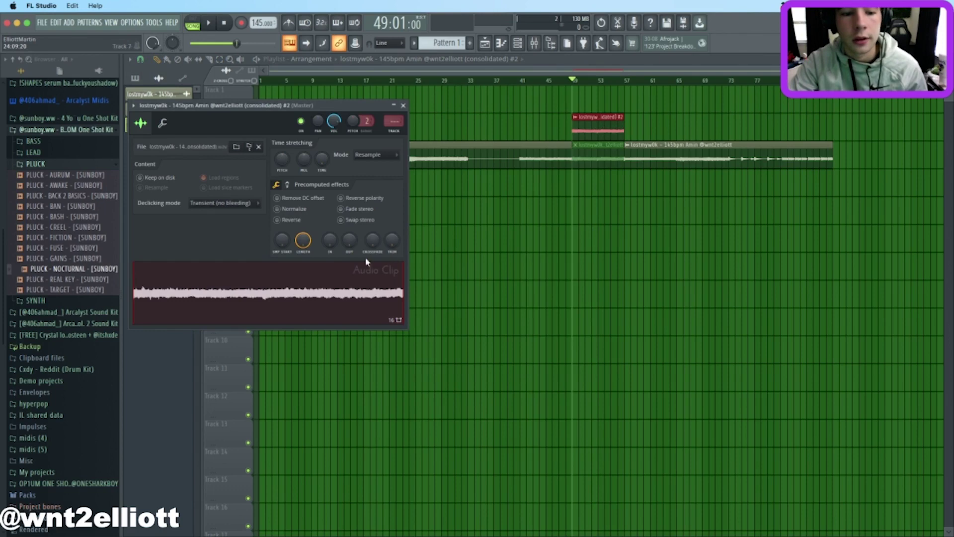
click(403, 105)
double_click(585, 123)
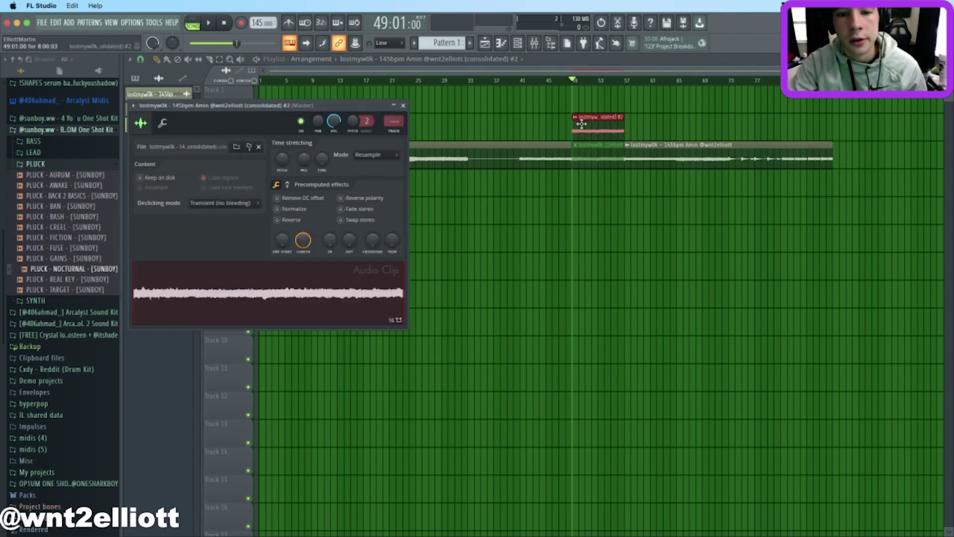
right_click(301, 292)
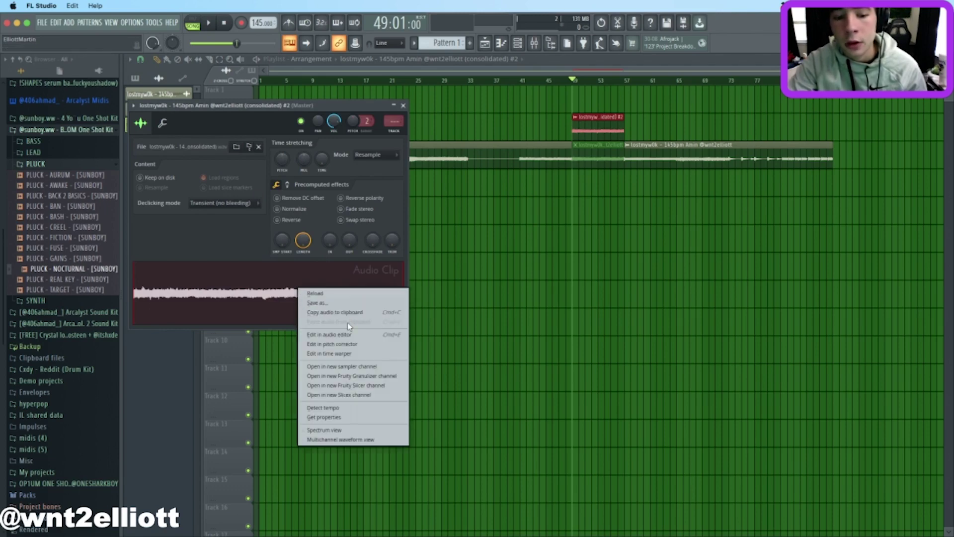
click(339, 334)
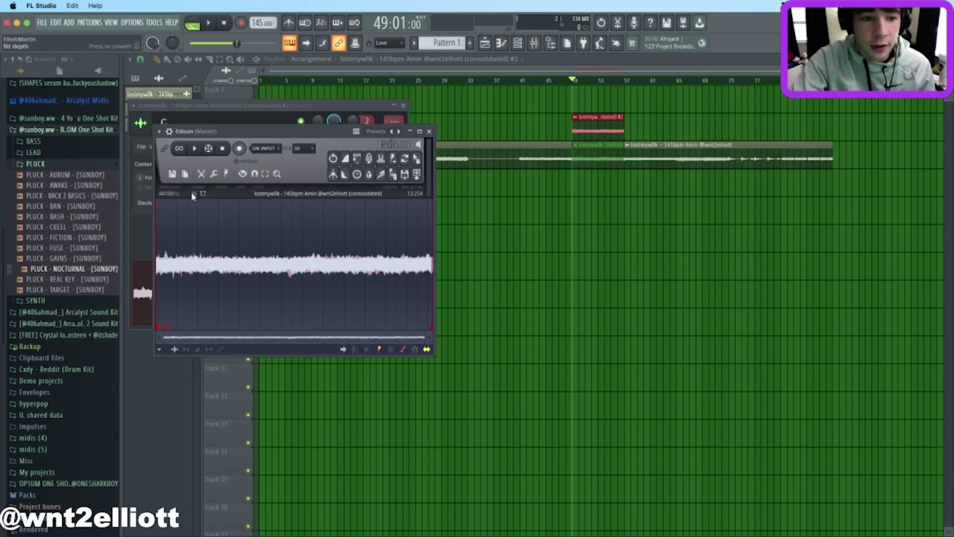
Detect the pitch regions of the consolidated clip in Edison and play it back.
click(228, 175)
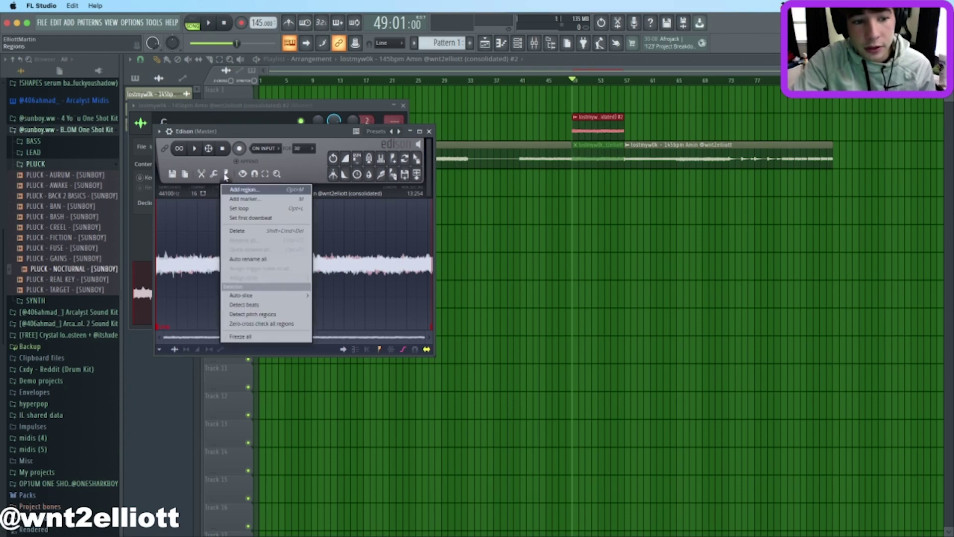
click(271, 314)
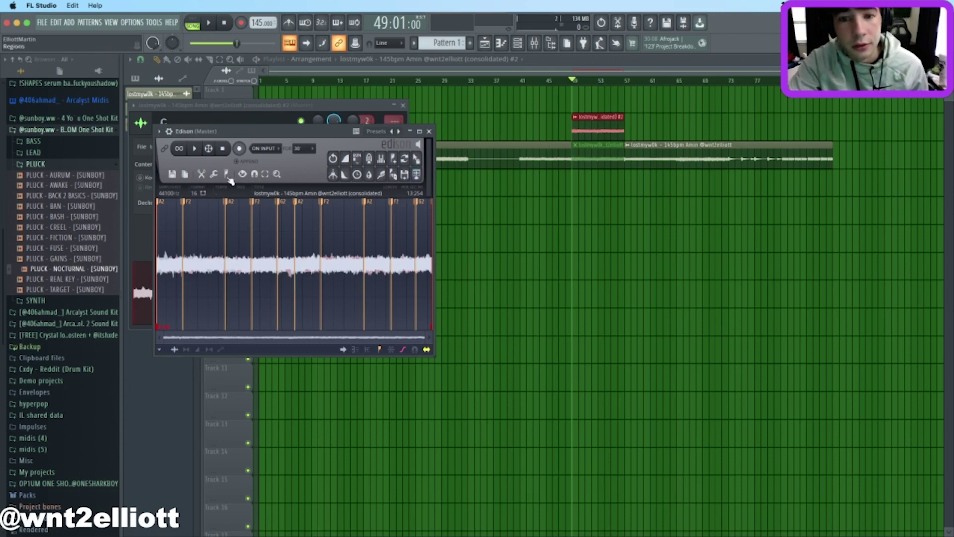
key(space)
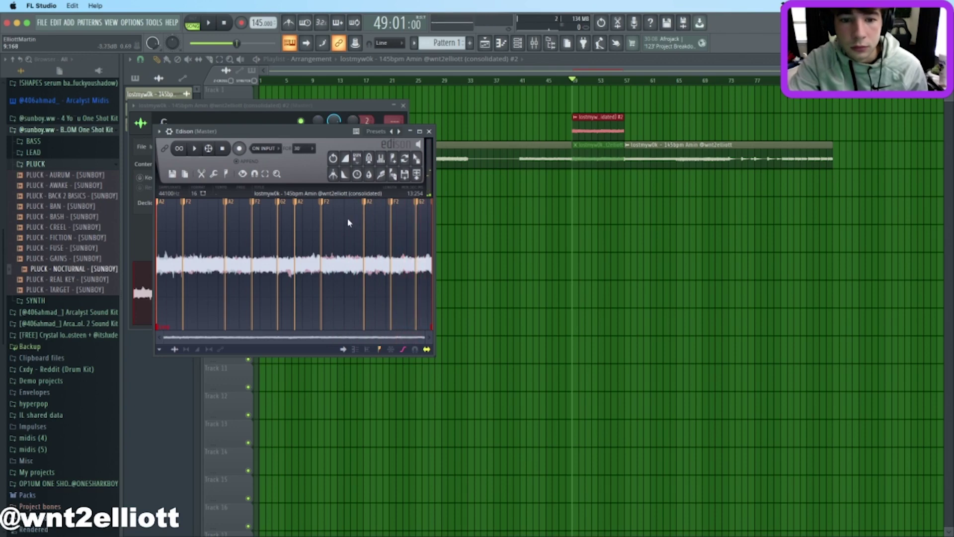
Place a Pattern 1 clip on Track 4 spanning bars 49 to 57, with the other windows closed.
click(471, 43)
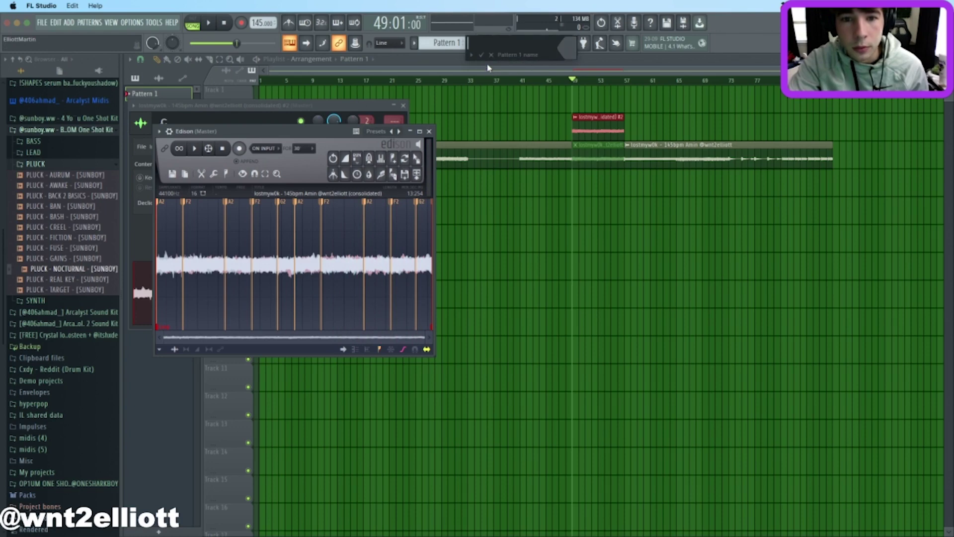
key(F12)
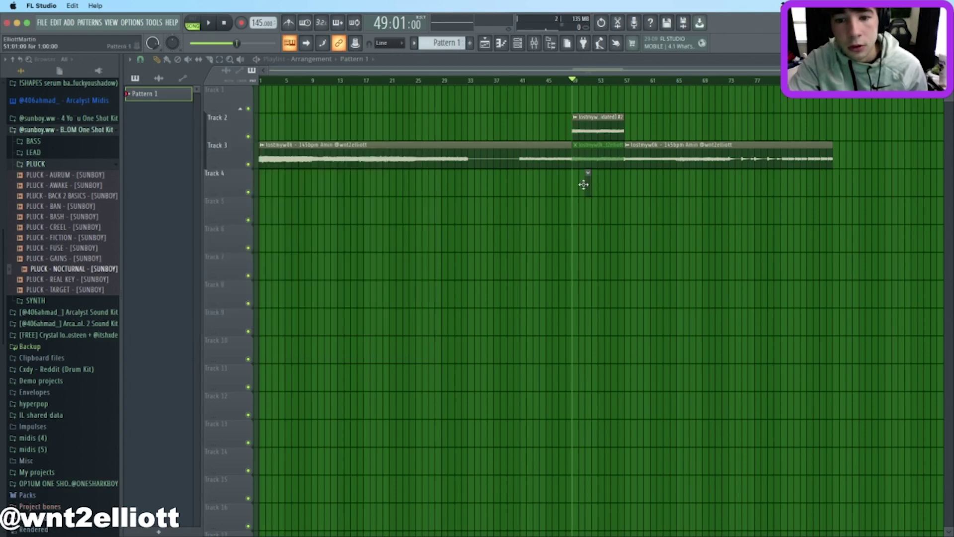
drag(577, 179, 624, 180)
Show the mixer and channel rack, and reopen Edison from the master track's effect slot beside the playlist clips.
click(534, 48)
click(522, 46)
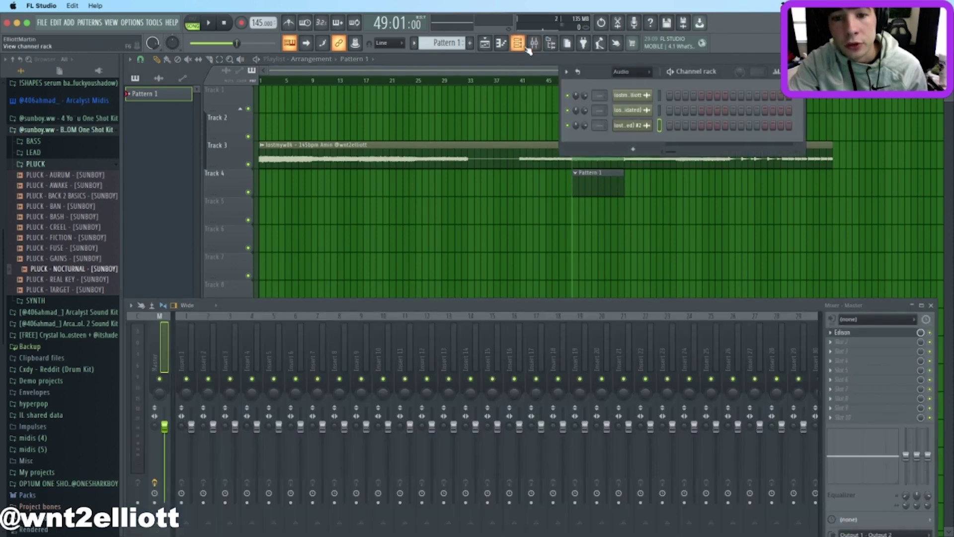
drag(727, 75, 400, 91)
click(870, 334)
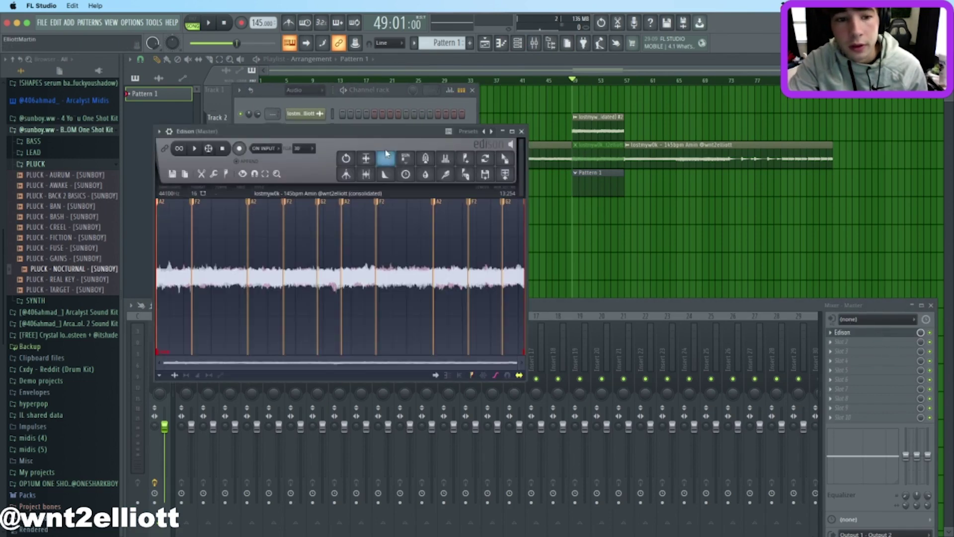
drag(356, 132, 377, 114)
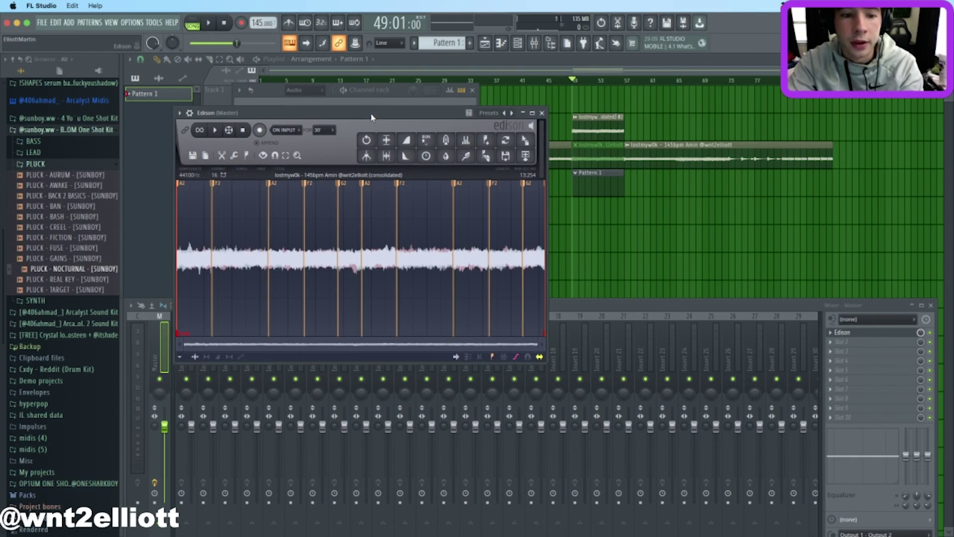
Browse the !error one shot kit and the 808s in the Arcalyst Sound Kit for a bass sample.
scroll(81, 197, up, 5)
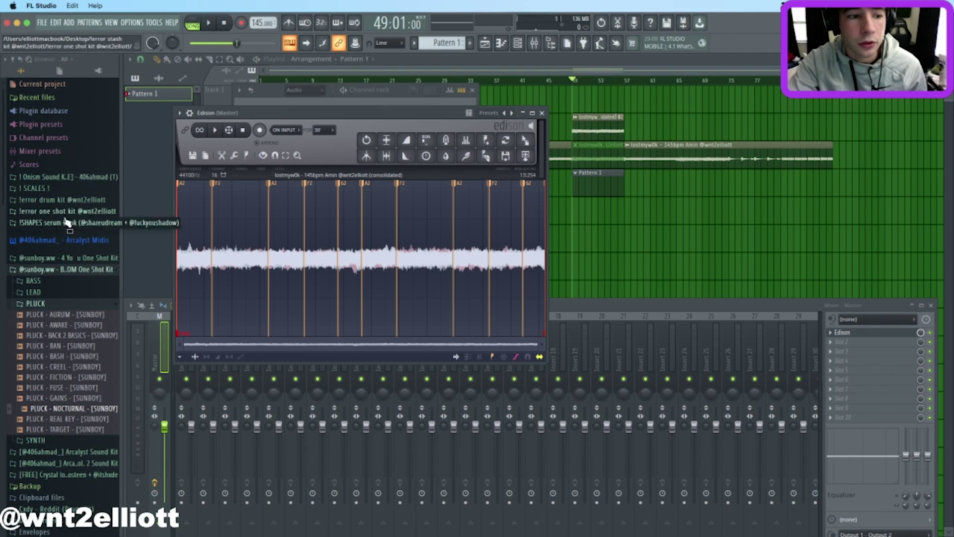
click(68, 212)
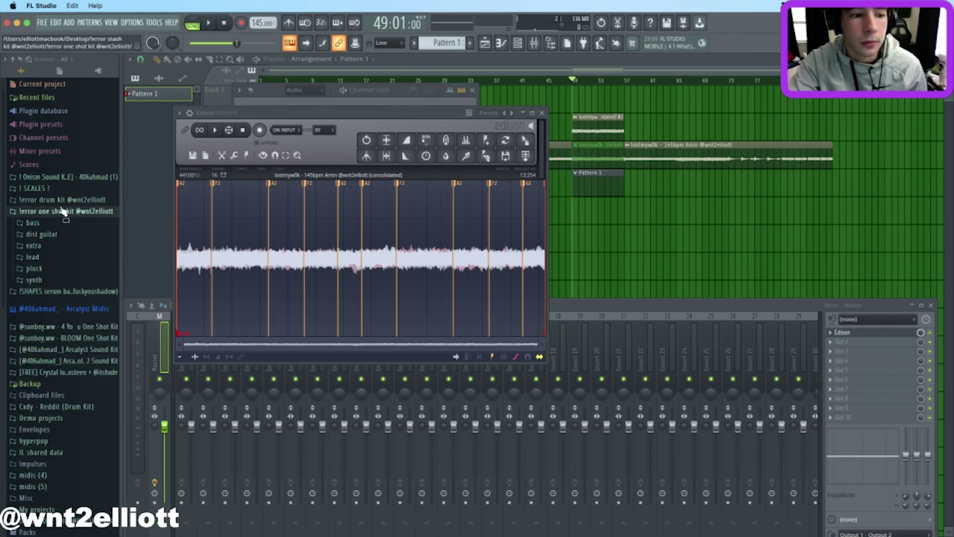
click(69, 350)
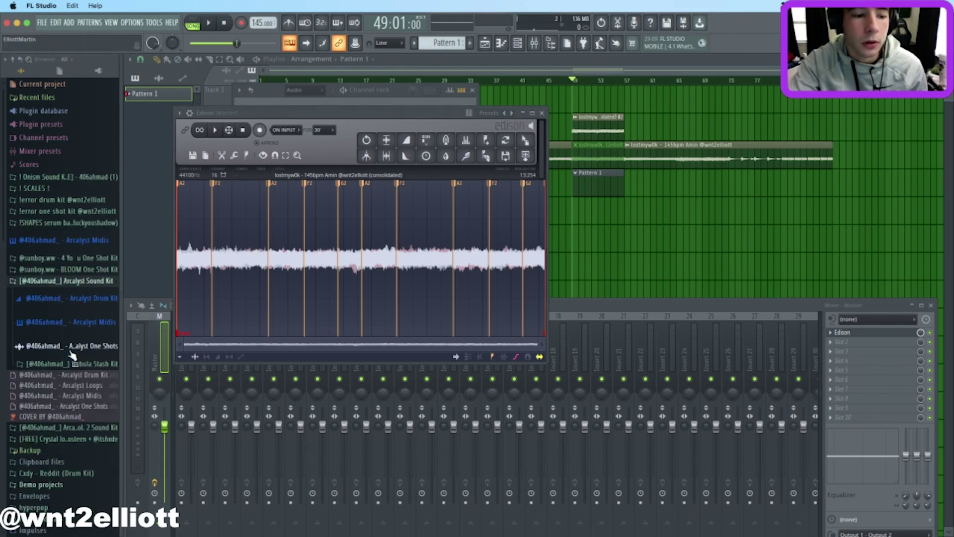
click(75, 309)
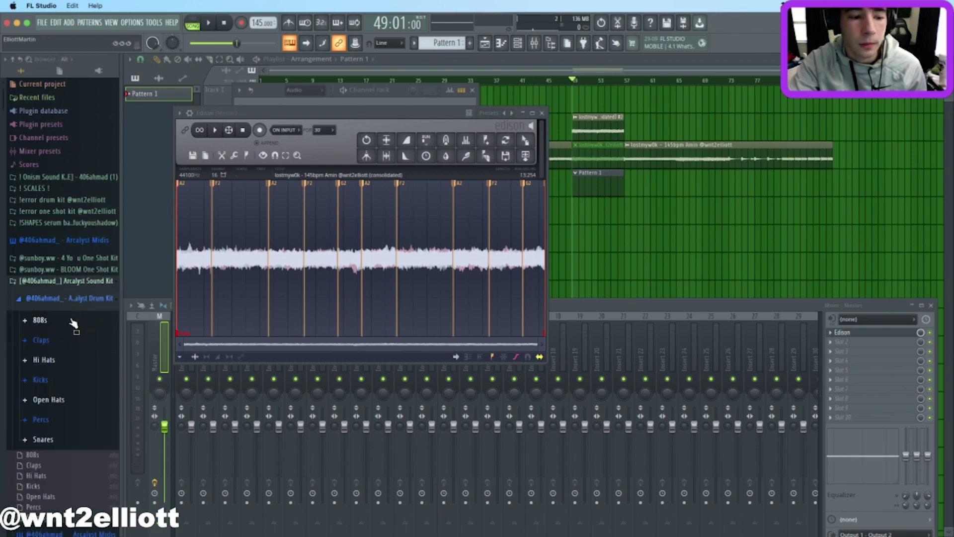
click(73, 323)
scroll(72, 333, down, 2)
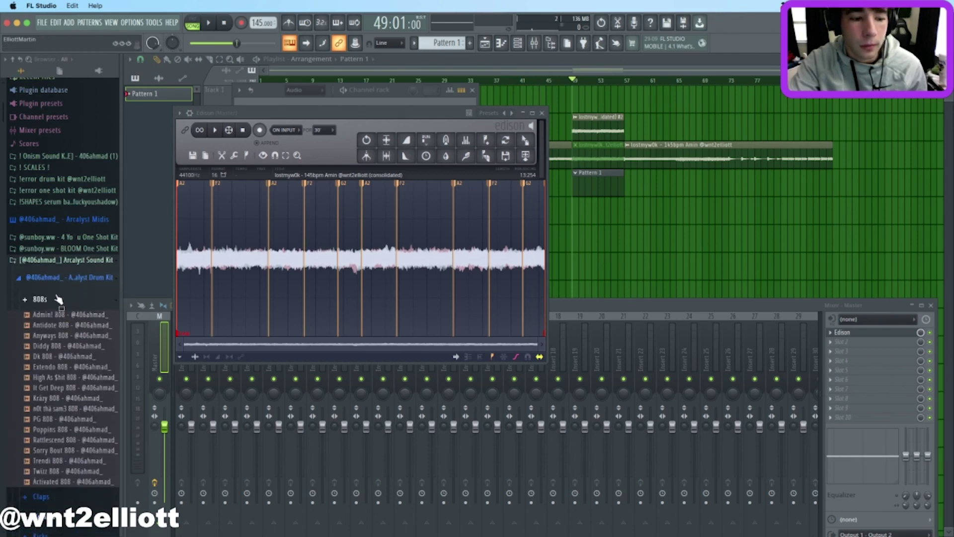
click(58, 264)
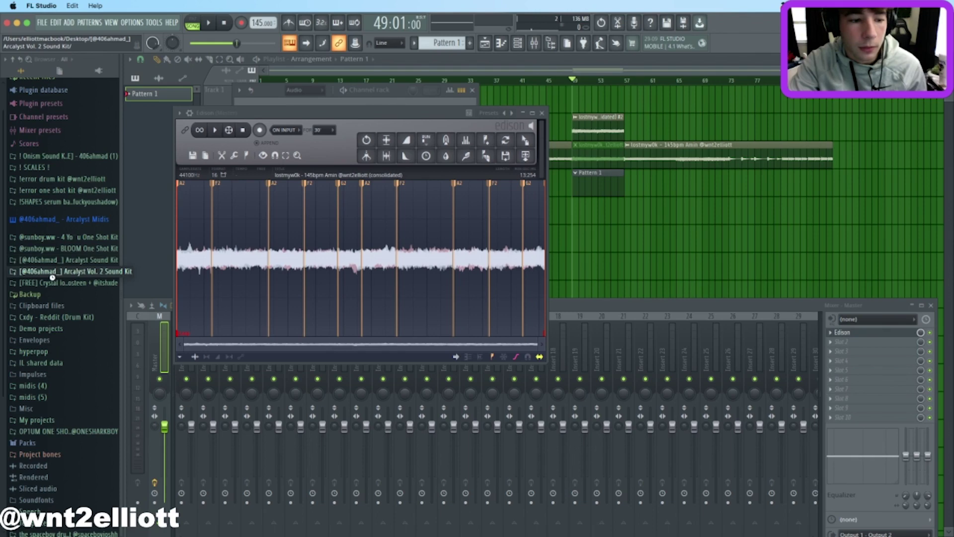
Open the 808s folder of the drumkit in the Arcalyst Vol. 2 Sound Kit.
click(52, 274)
click(58, 191)
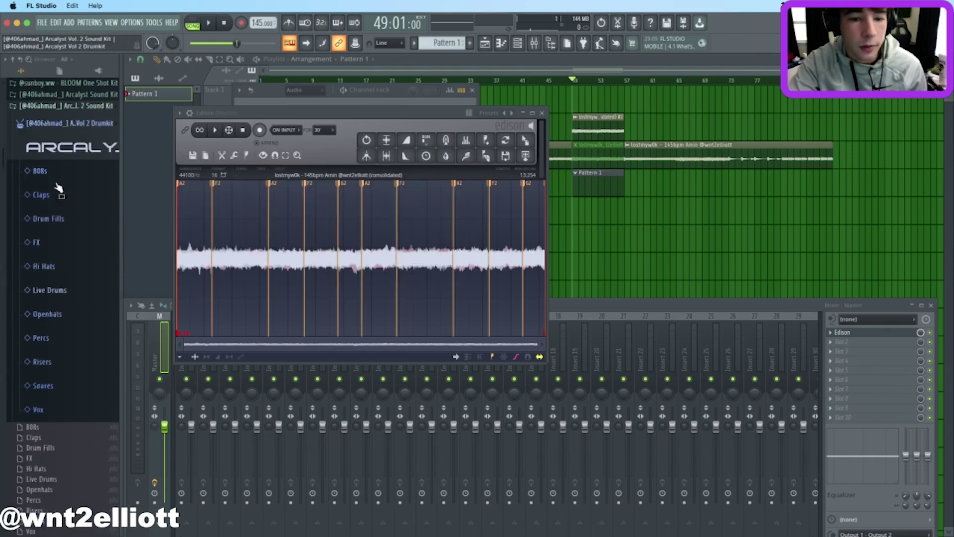
click(82, 171)
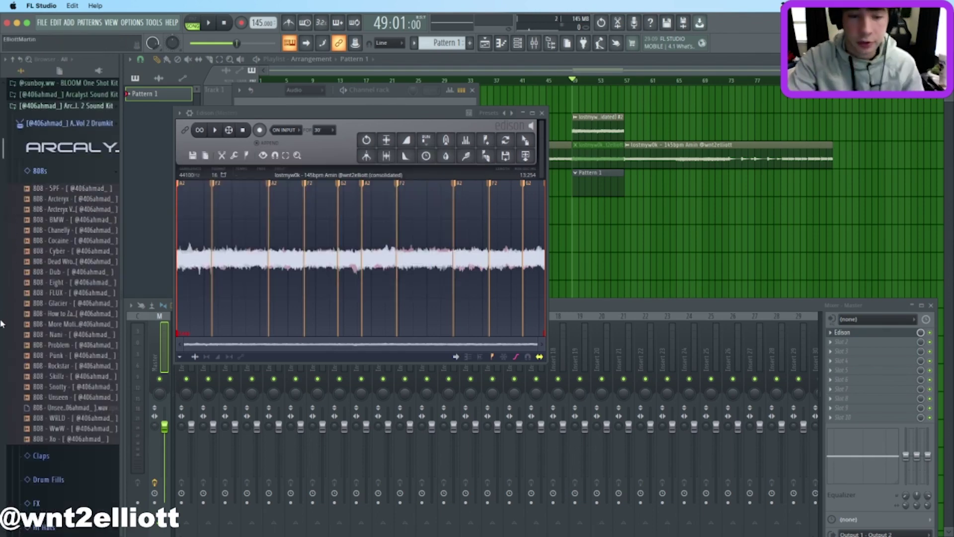
Add the 808 - Snotty sample to the channel rack as a new channel and open its sampler settings.
click(525, 49)
click(313, 91)
click(290, 101)
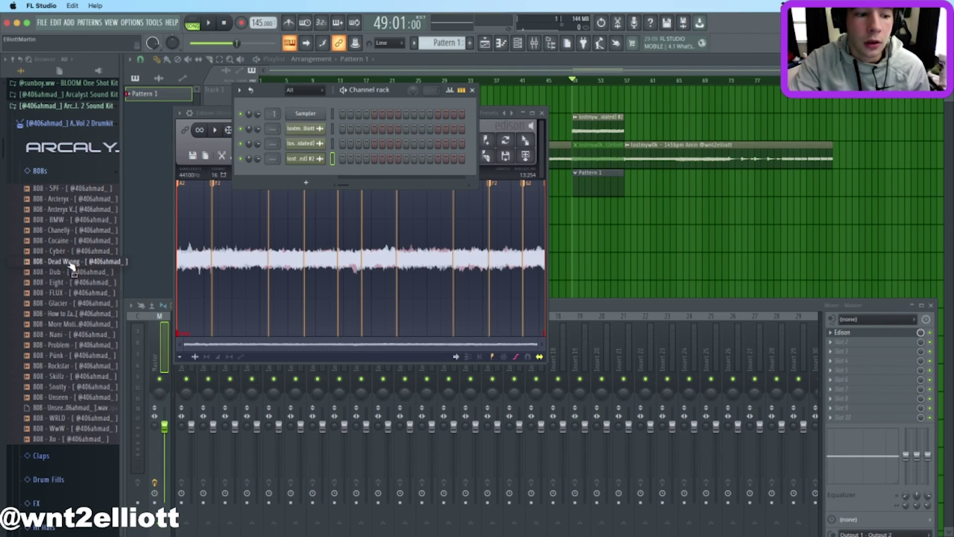
drag(94, 388, 312, 179)
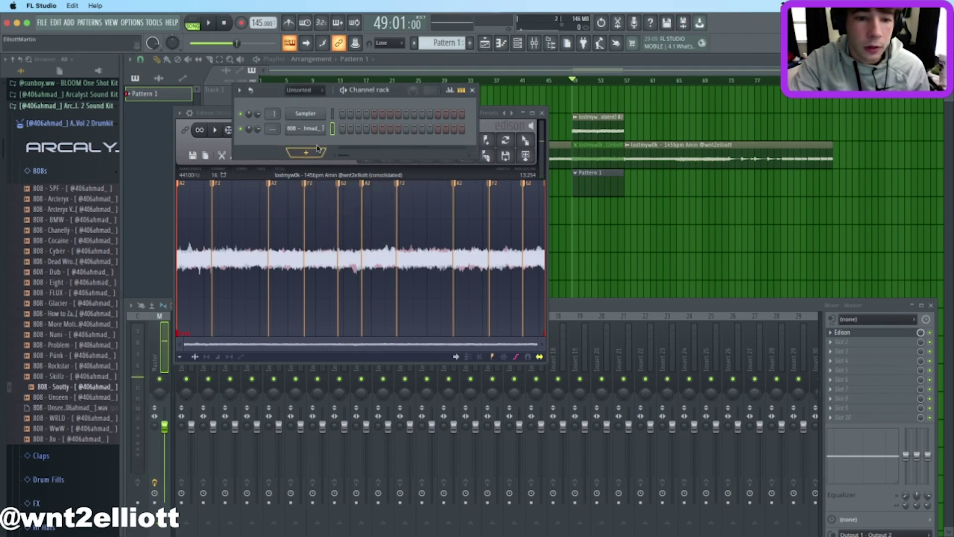
click(313, 130)
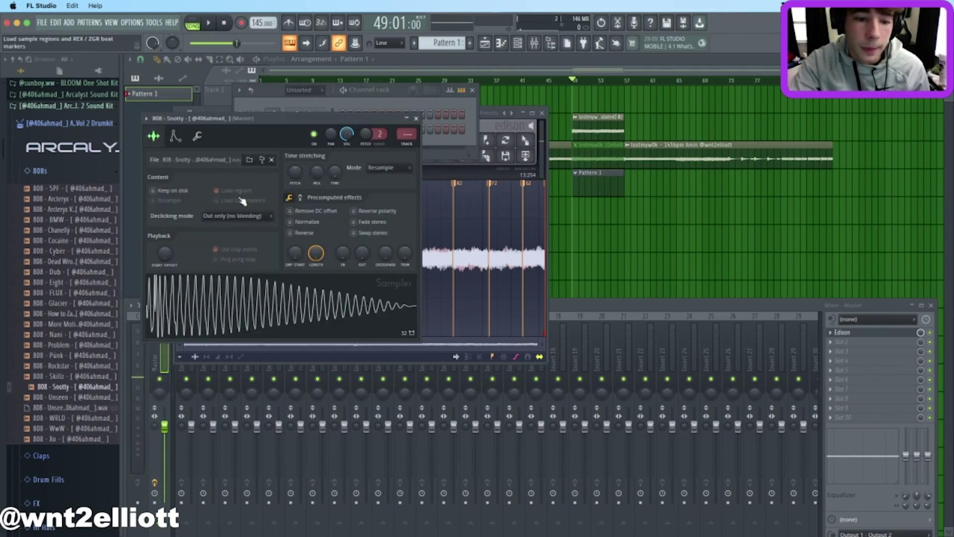
Enable the 808 channel's volume envelope with a long hold and minimal attack and decay, and close its settings.
click(175, 136)
drag(182, 238, 207, 224)
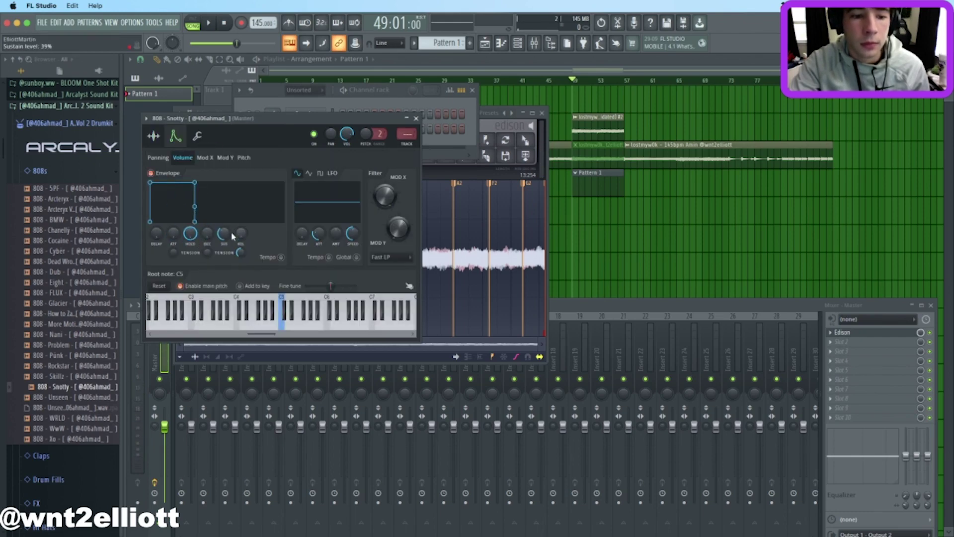
click(416, 118)
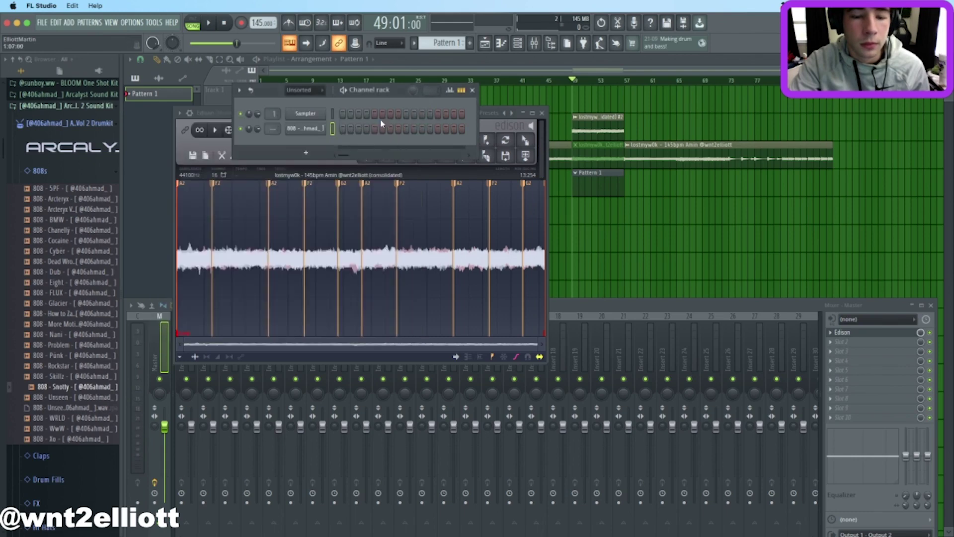
Open the 808 channel's piano roll, place an A5 note at the start of bar 1 and raise its velocity to maximum.
right_click(322, 131)
click(343, 129)
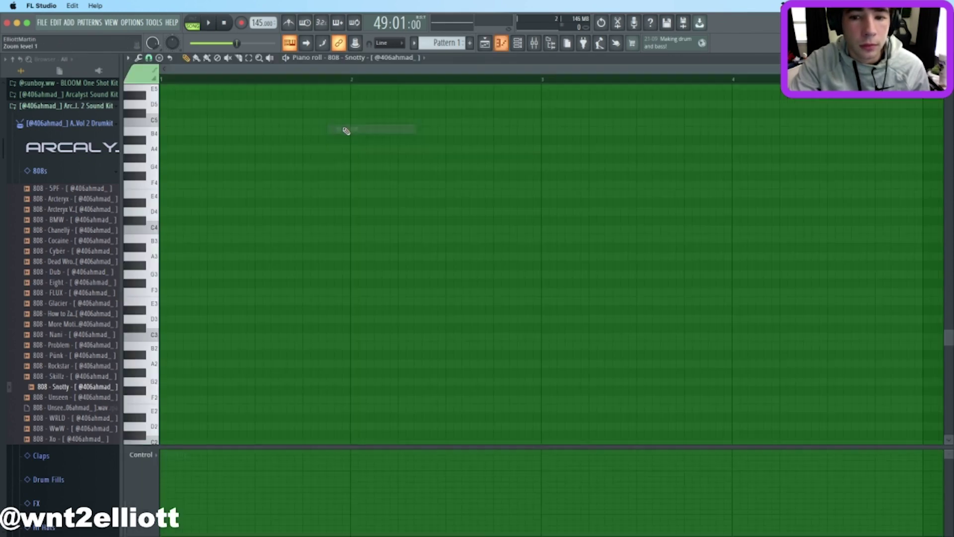
scroll(193, 204, up, 5)
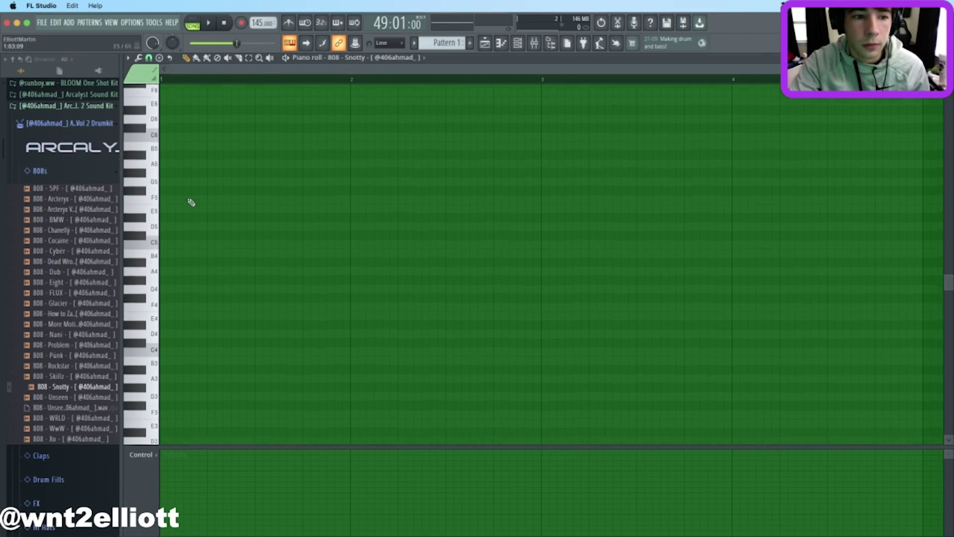
click(172, 176)
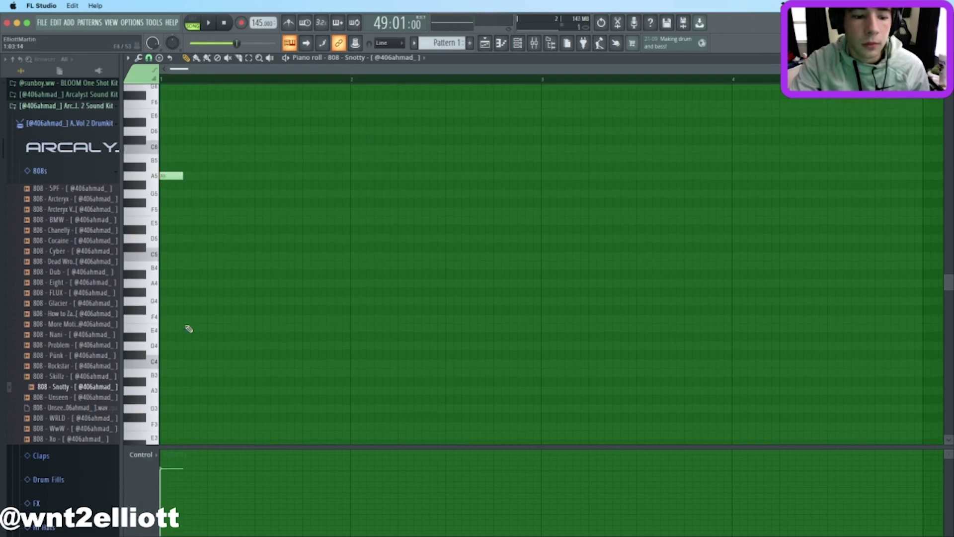
drag(181, 465, 185, 222)
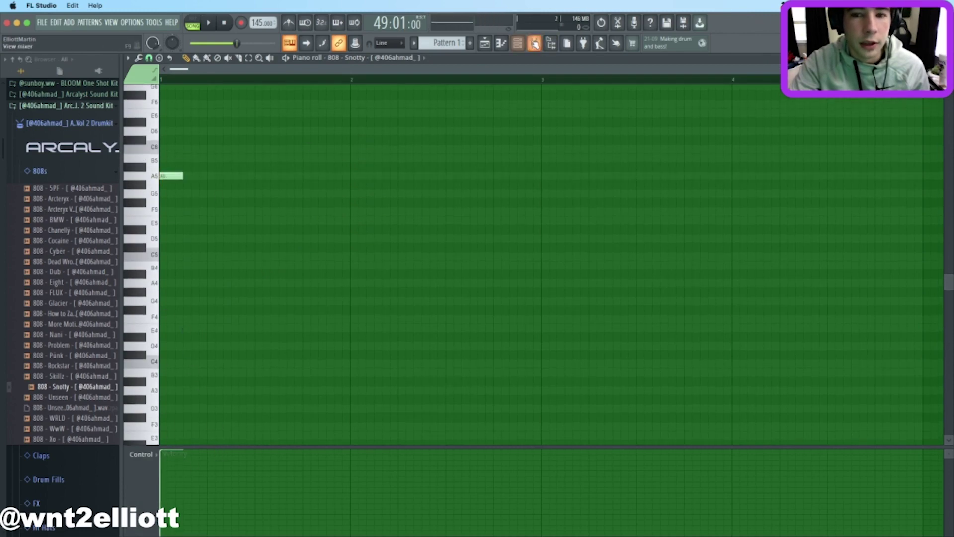
Check the detected notes in Edison on the master track against a short playback and return to the piano roll.
click(535, 44)
click(855, 337)
click(855, 337)
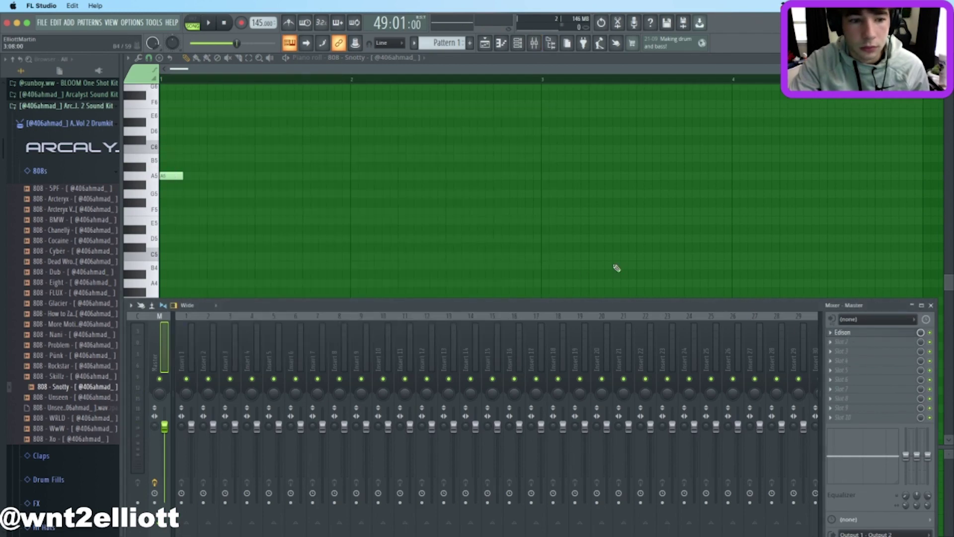
click(881, 338)
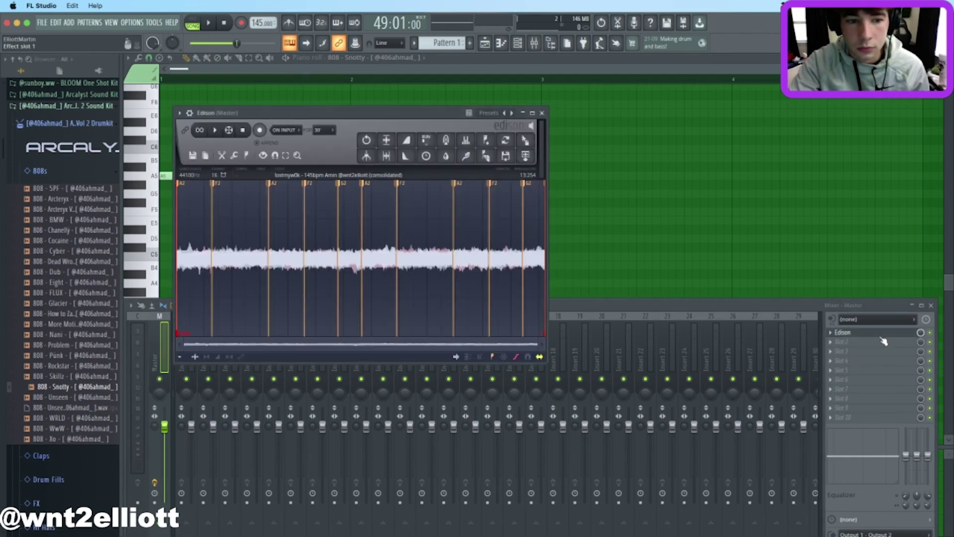
click(882, 337)
key(space)
key(space)
key(F9)
Lengthen the A5 note to about six steps and add an equally long F5 note in the last quarter of bar 1.
drag(184, 175, 235, 180)
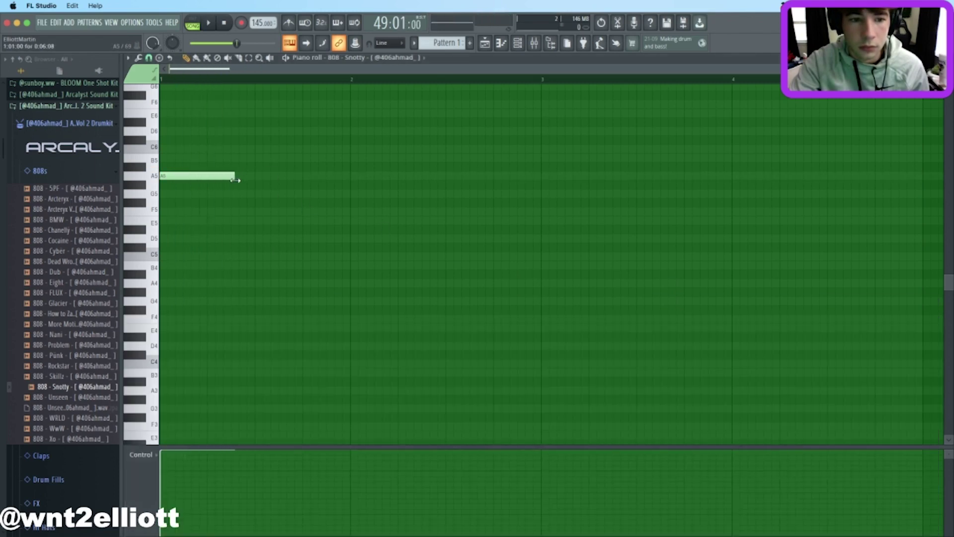
drag(334, 231, 302, 210)
key(space)
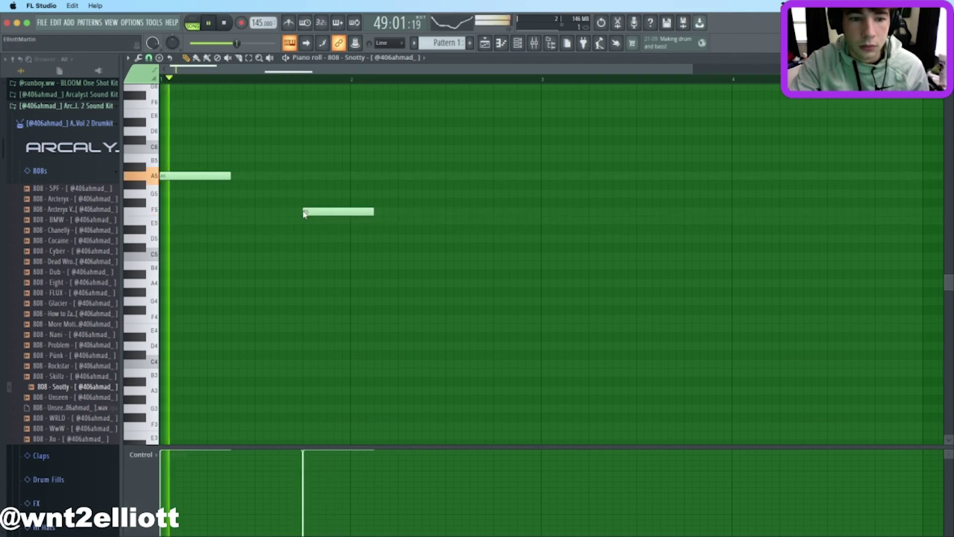
Add two back-to-back A5 notes from bar 3 followed by an F5 note while playing the section.
scroll(405, 238, down, 2)
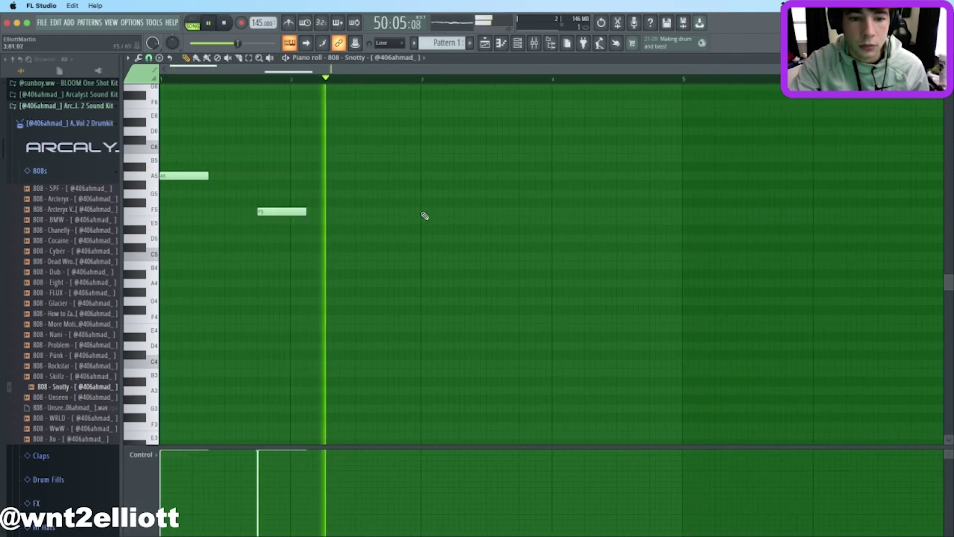
click(426, 167)
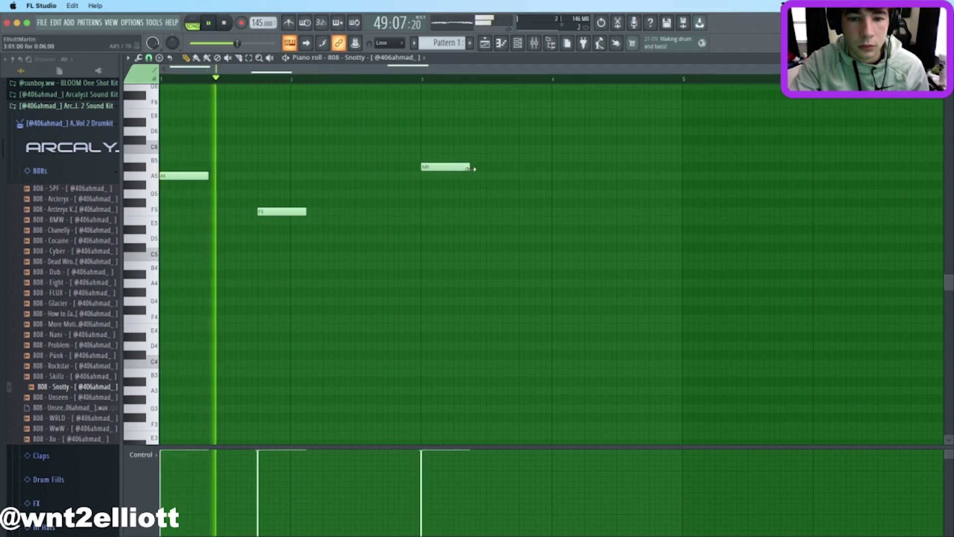
click(472, 167)
drag(445, 167, 476, 178)
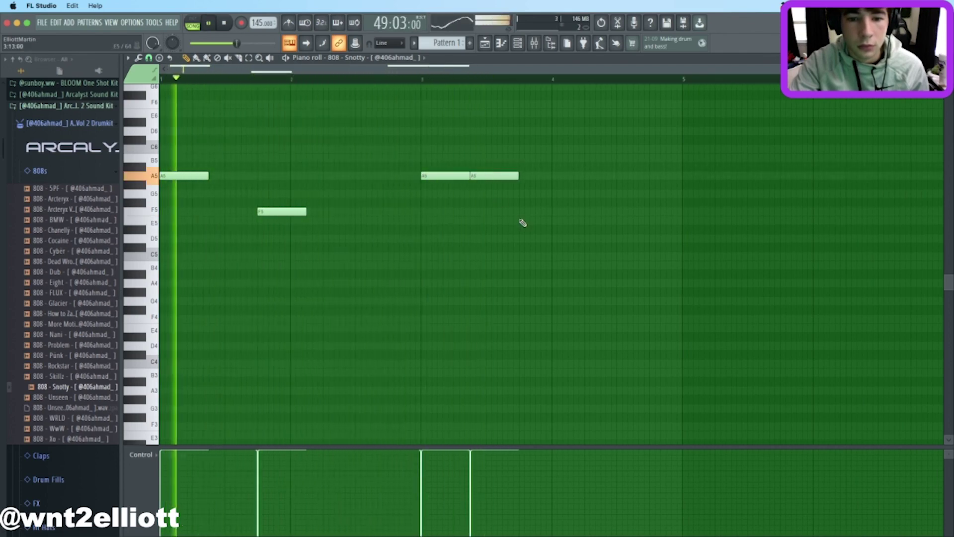
click(522, 212)
scroll(424, 263, down, 1)
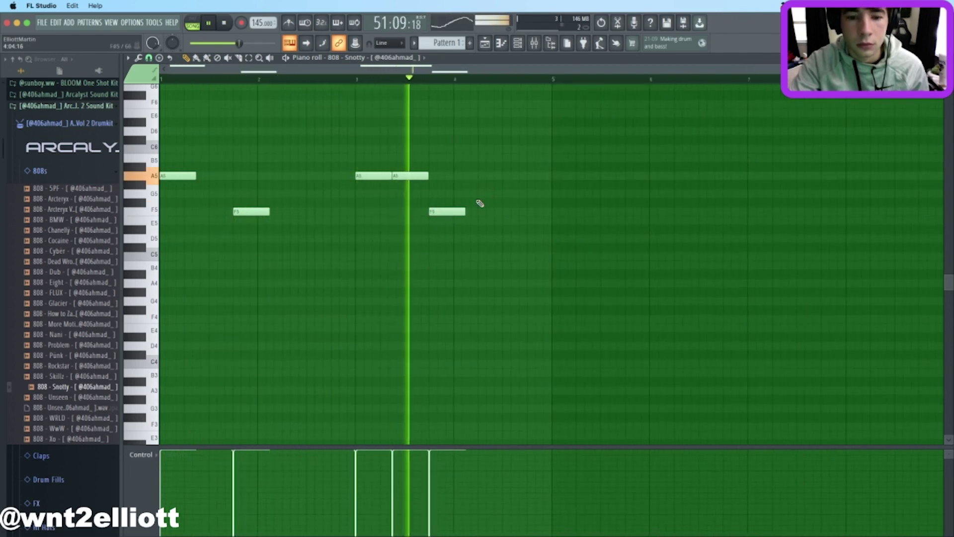
key(space)
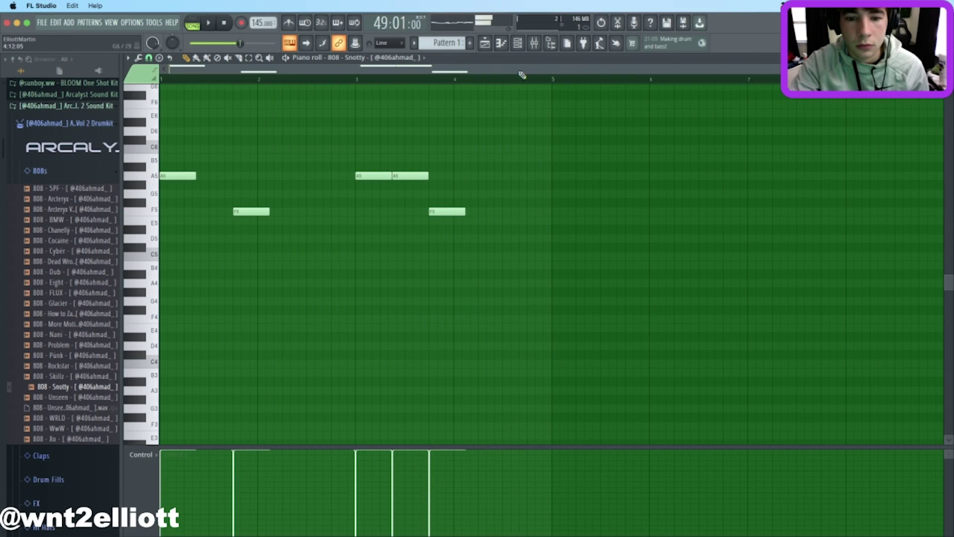
Check Edison for the next detected note and add a G5 note near the middle of the second half of bar 4.
click(518, 44)
click(533, 44)
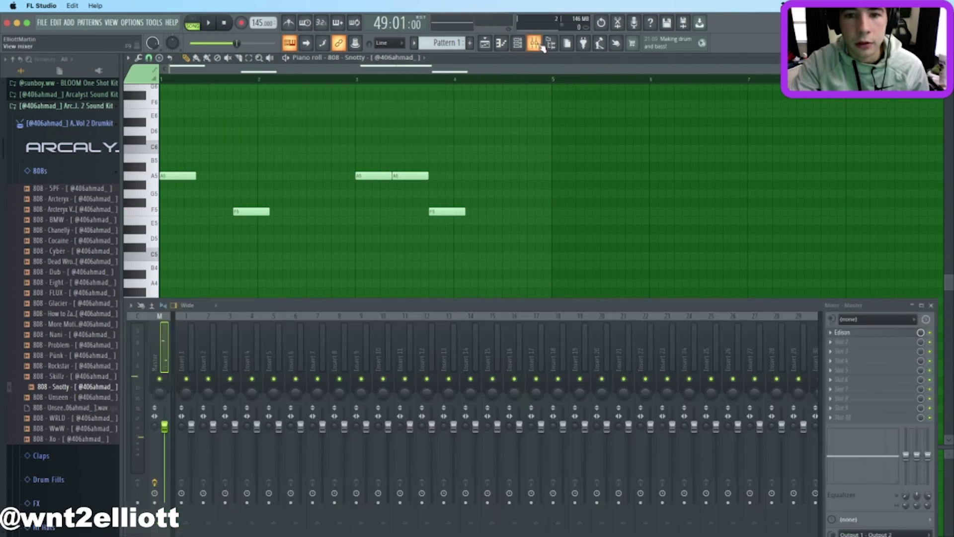
click(845, 333)
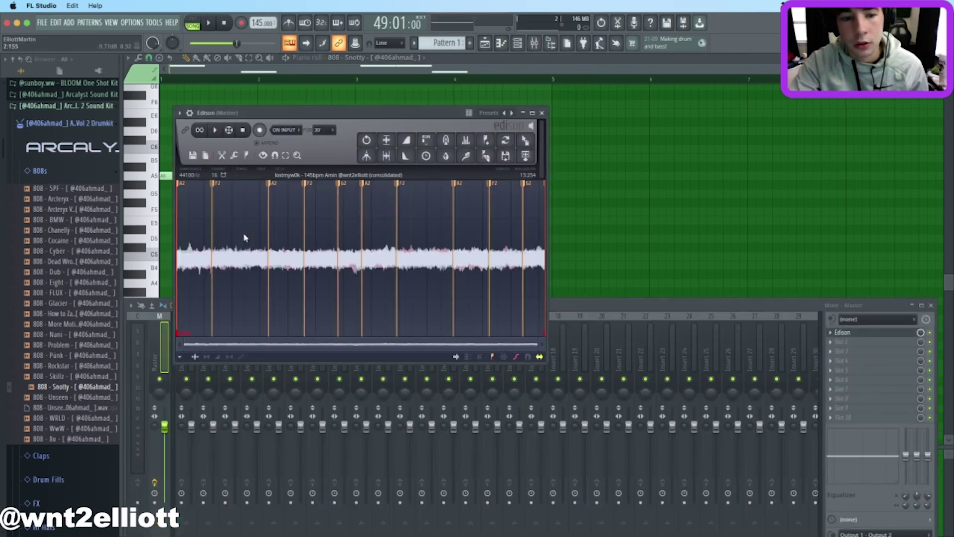
click(542, 113)
click(474, 202)
key(F9)
drag(475, 199, 507, 193)
Add the A MINOR scale from the ! SCALES ! folder as a new channel to show its notes behind the 808 pattern.
click(527, 41)
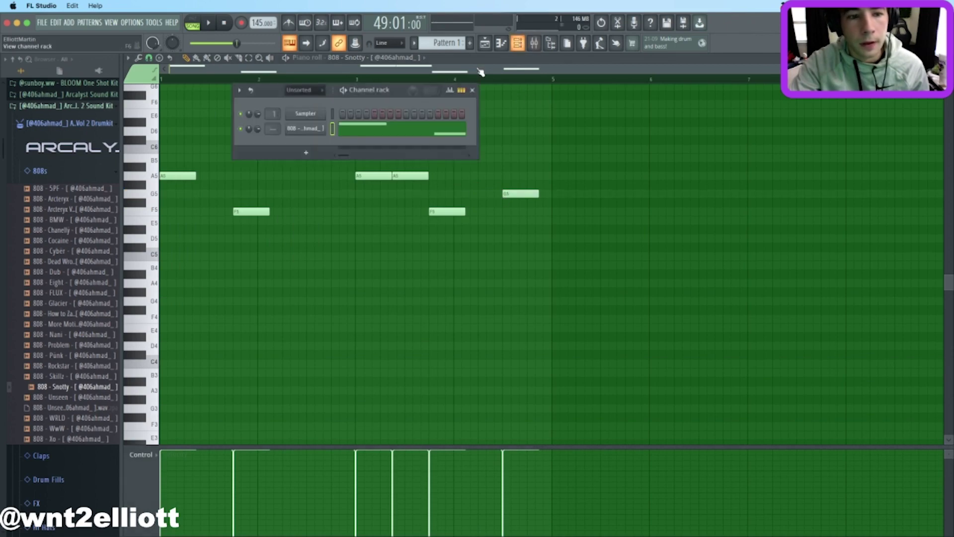
scroll(62, 214, up, 5)
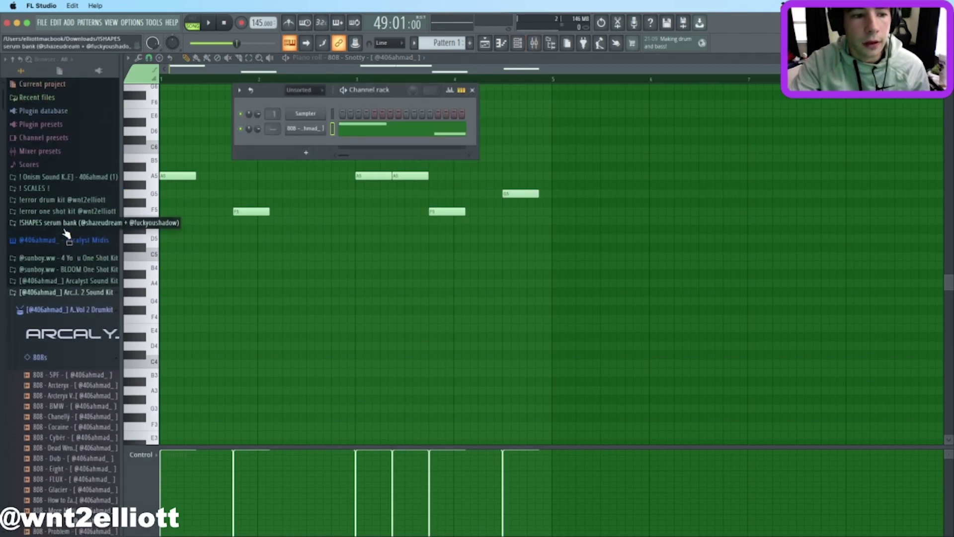
click(62, 188)
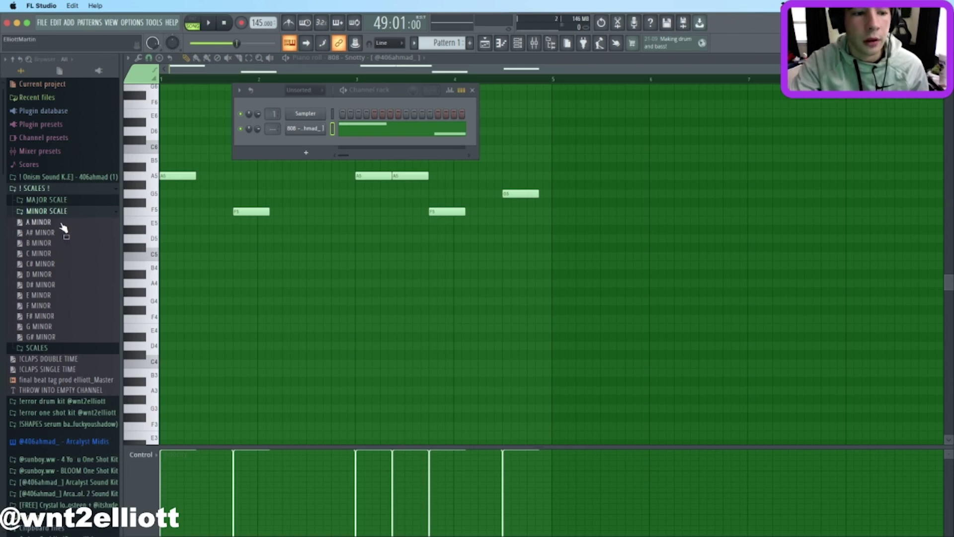
drag(279, 144, 277, 142)
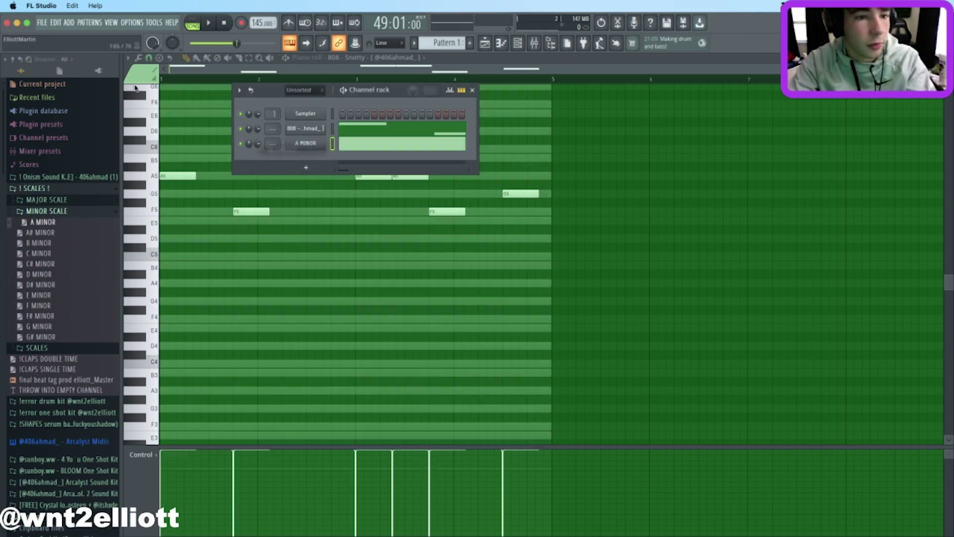
click(229, 173)
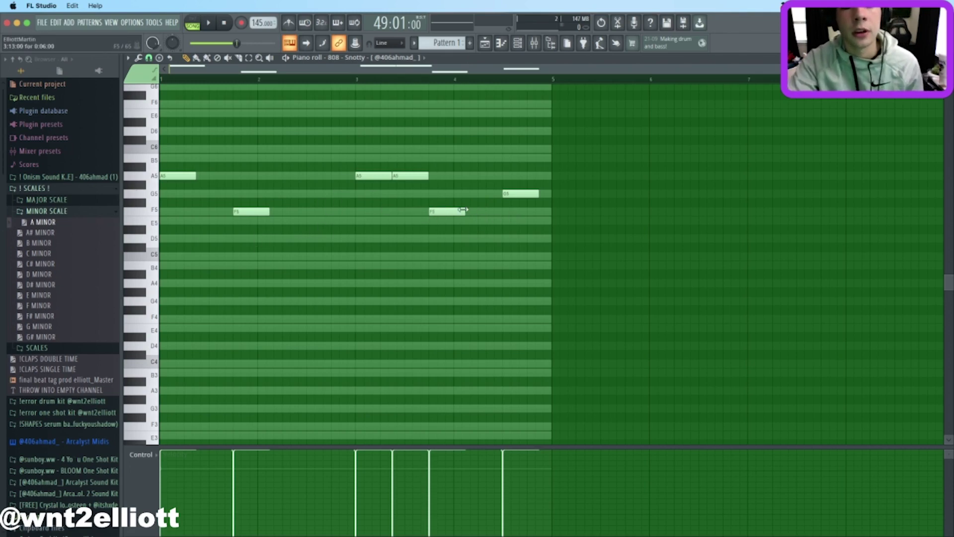
Shift the second F5 note up to F#5 and back down to F5.
drag(450, 211, 448, 201)
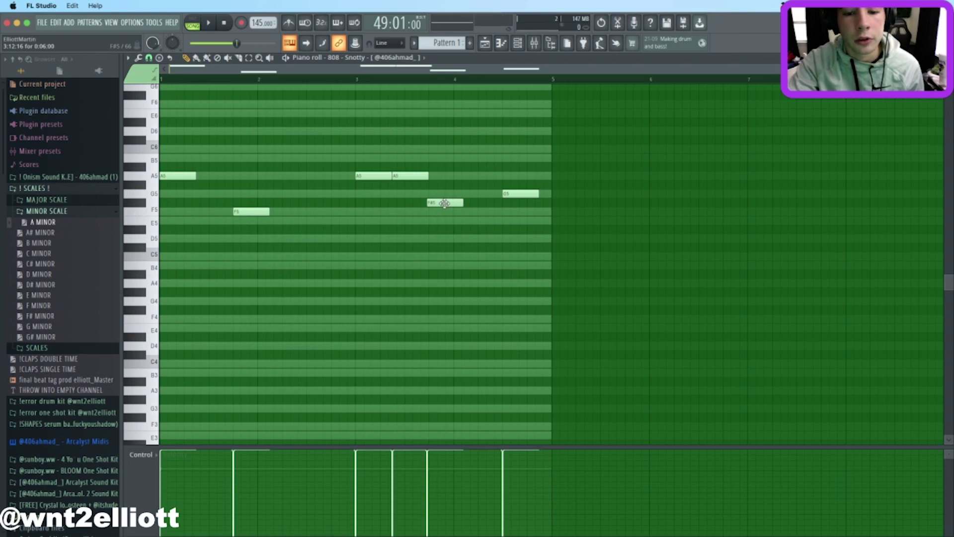
drag(446, 206, 445, 212)
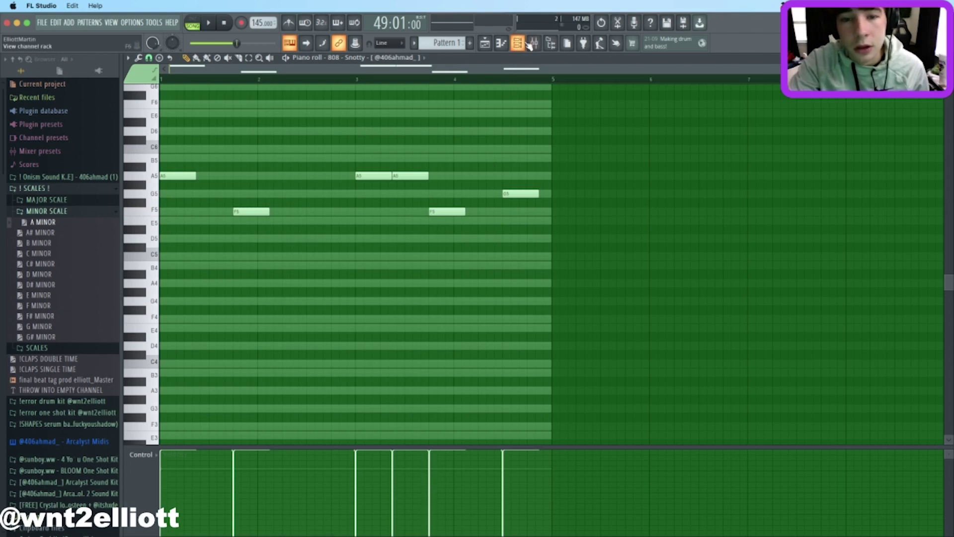
Show the mixer and play the section to hear the 808 pattern with the melody.
click(535, 44)
click(533, 45)
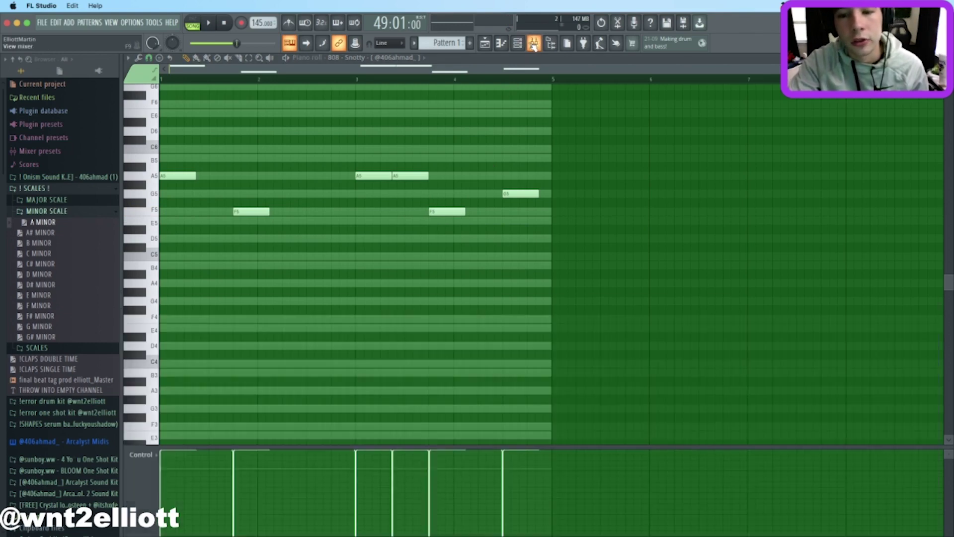
click(543, 45)
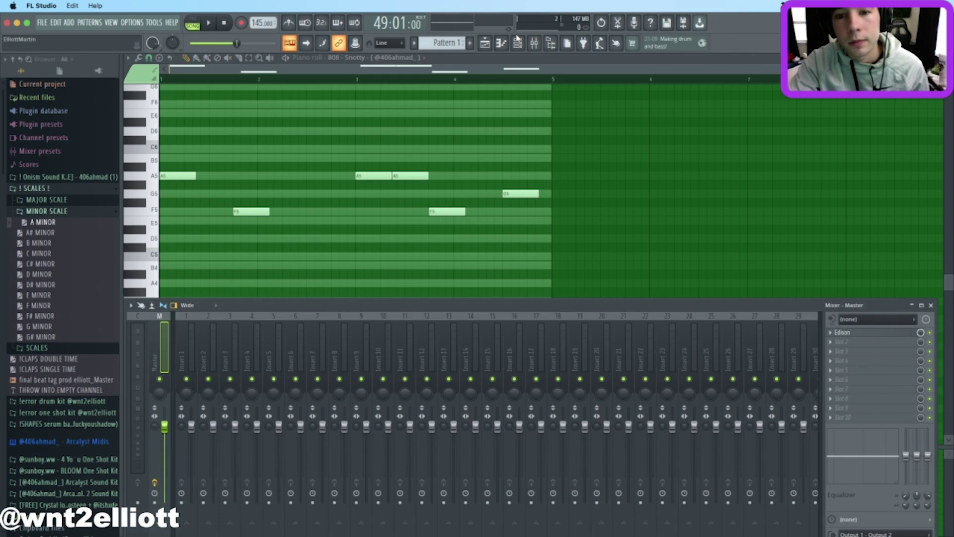
key(space)
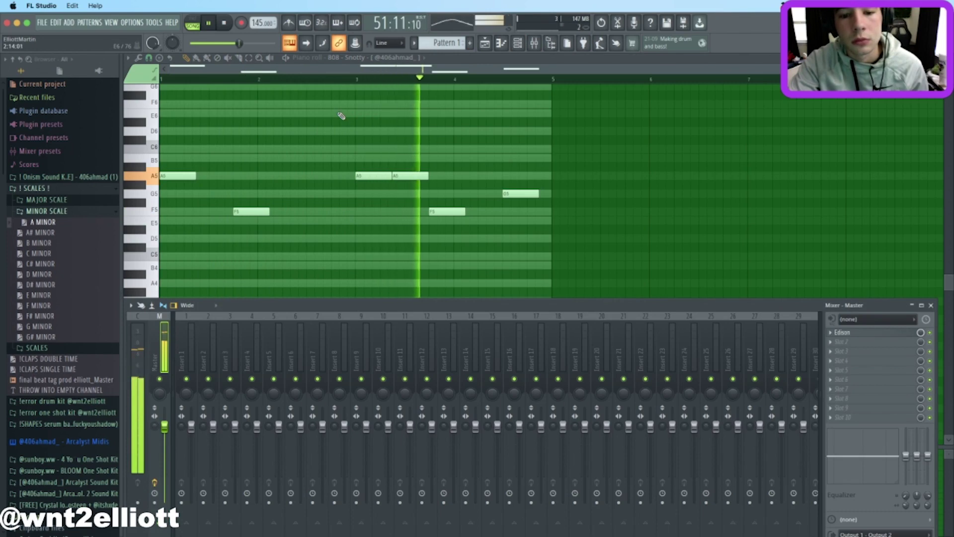
key(space)
Place a second Pattern 1 clip at bar 1 of Track 4 in the playlist and move the playhead to bar 1.
click(496, 46)
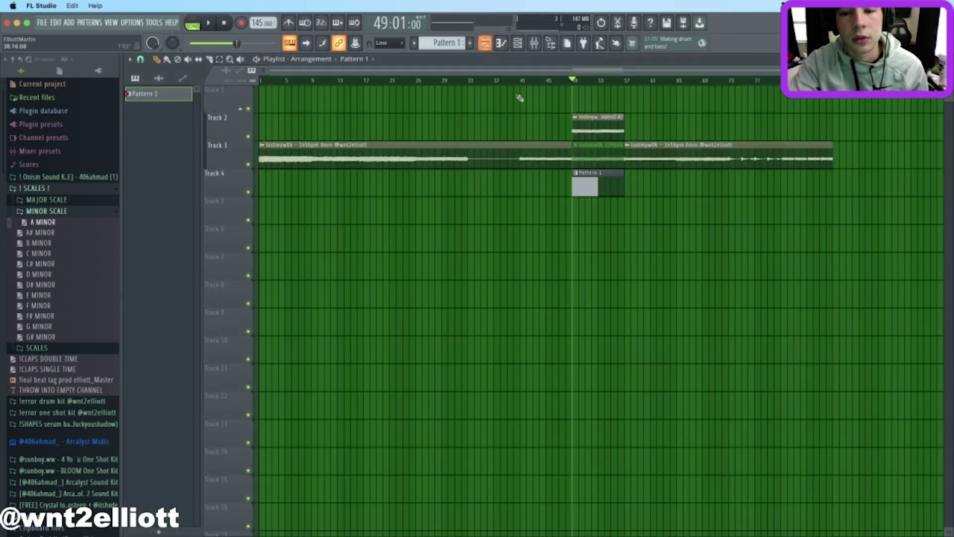
drag(325, 180, 239, 185)
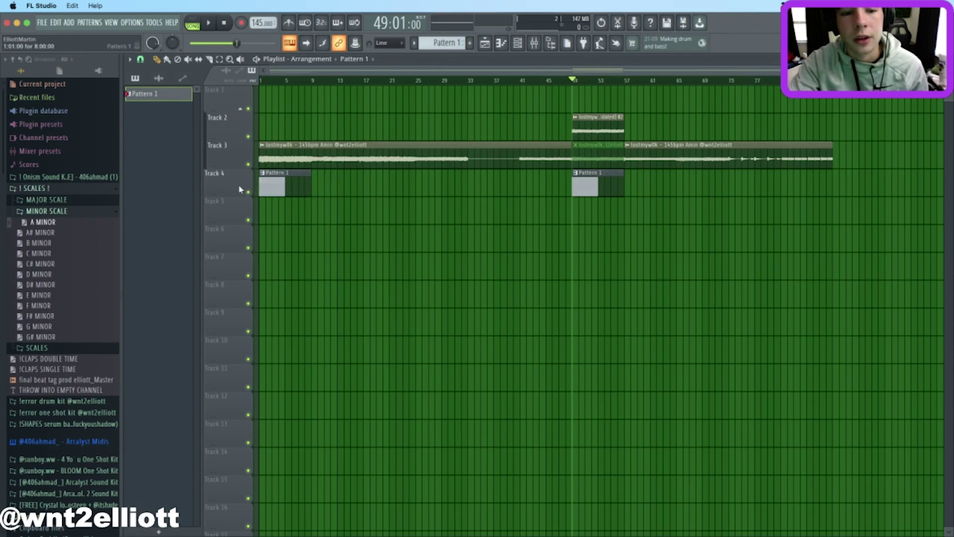
drag(570, 83, 231, 183)
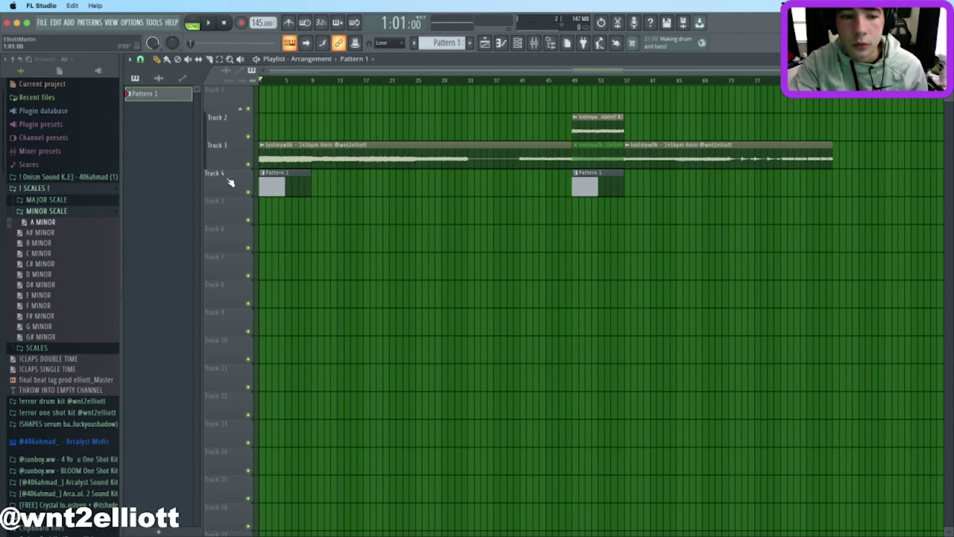
Check the lostmyw0k melody clip's channel settings and load Fruity Parametric EQ 2 in slot 4 of mixer Insert 1.
double_click(309, 156)
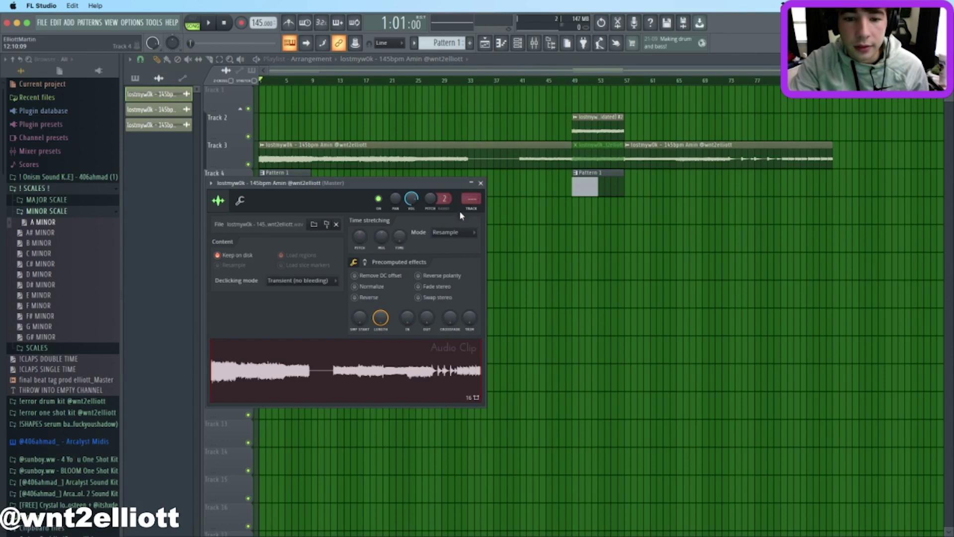
click(480, 184)
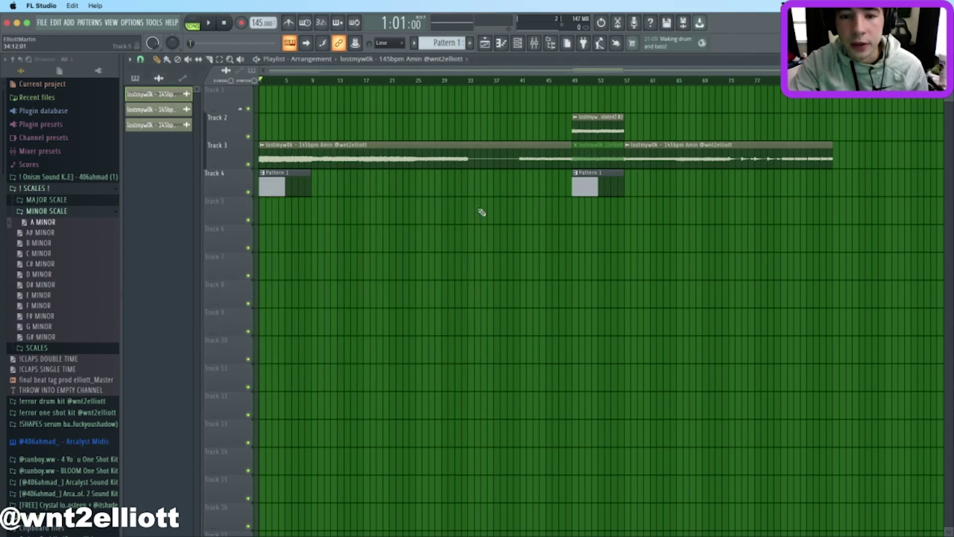
click(534, 43)
click(877, 334)
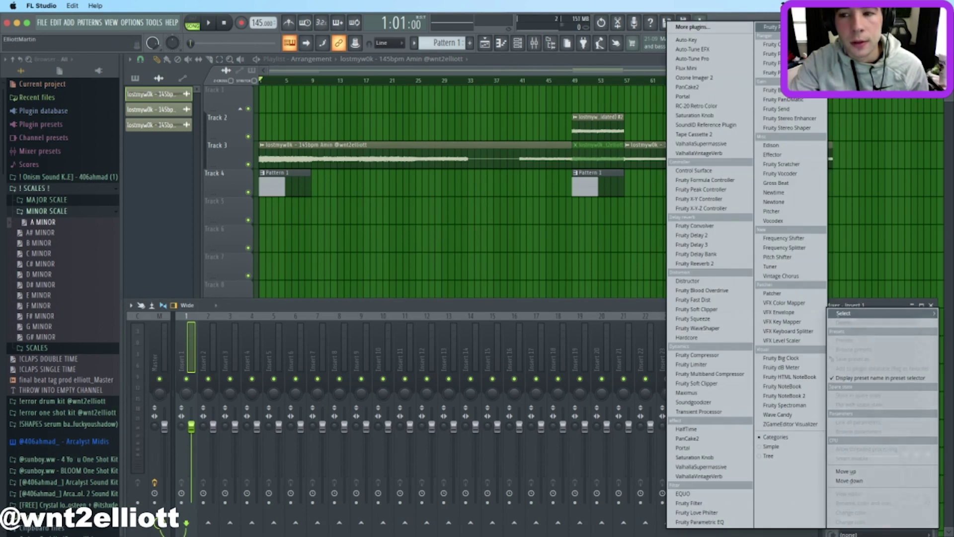
key(Escape)
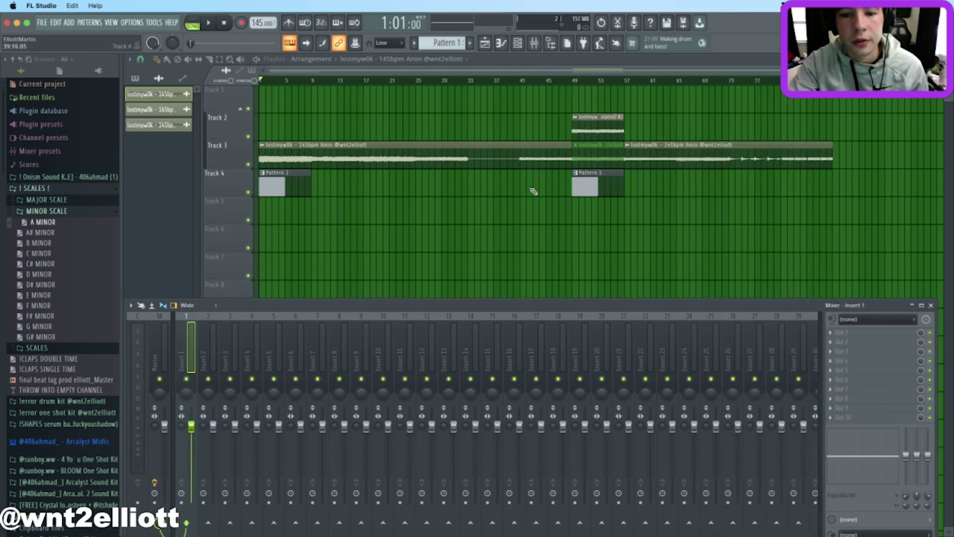
click(867, 368)
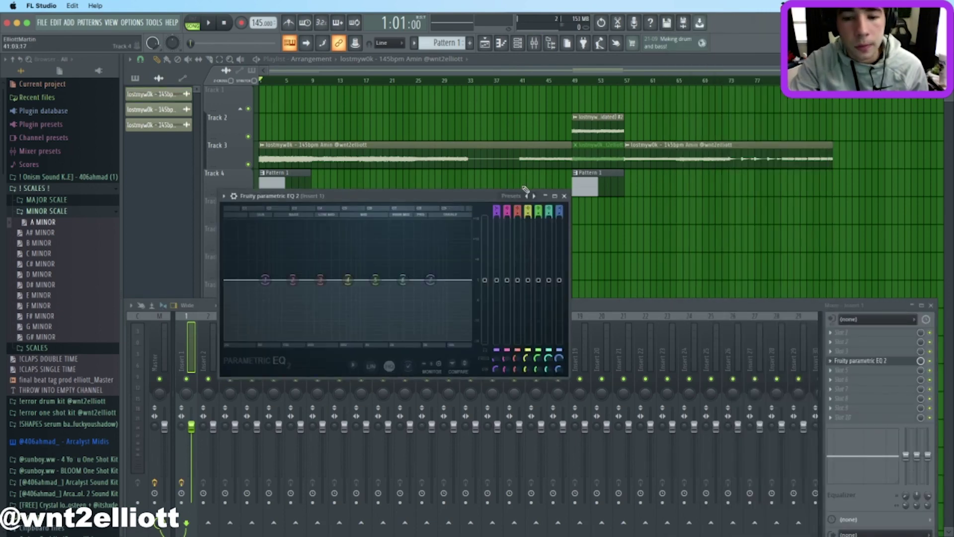
Apply the 20Hz > 18kHz cut preset to the melody's EQ and raise its high-pass band to about 274 Hz.
click(539, 197)
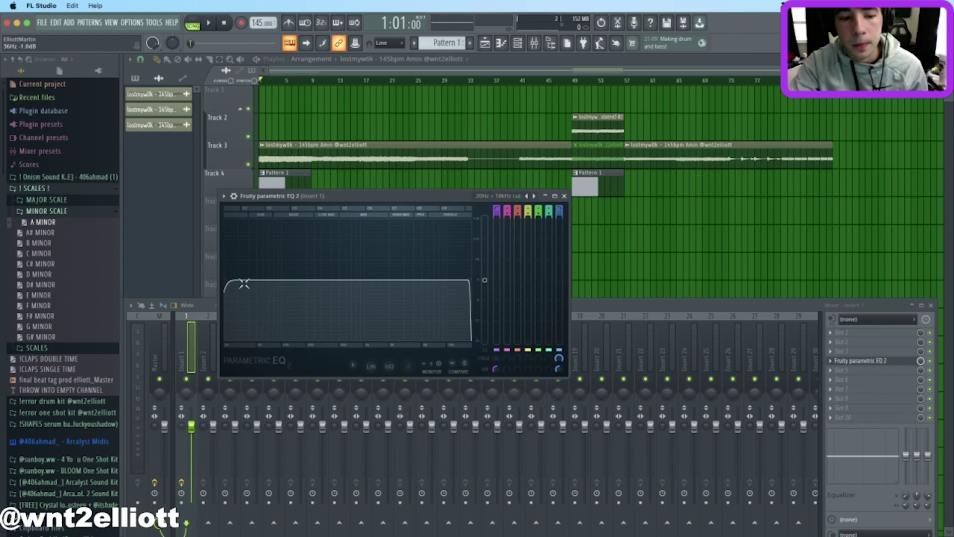
drag(243, 280, 322, 279)
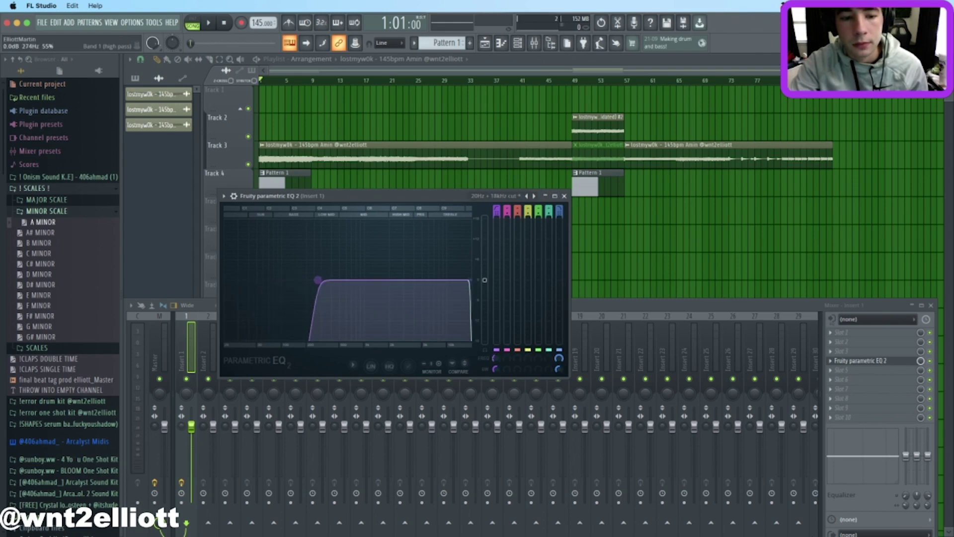
key(space)
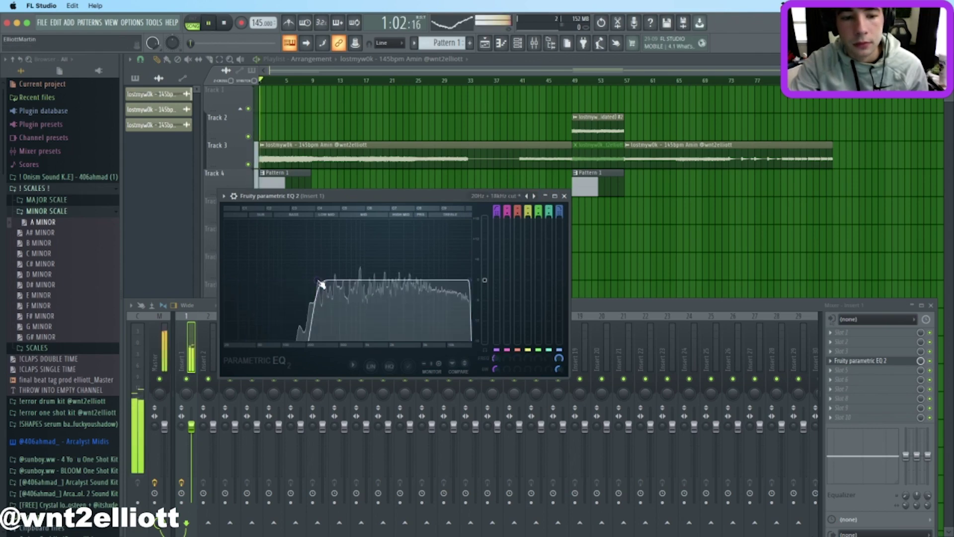
click(564, 196)
Show all channels in the channel rack and open the 808 channel's notes in the piano roll.
click(519, 44)
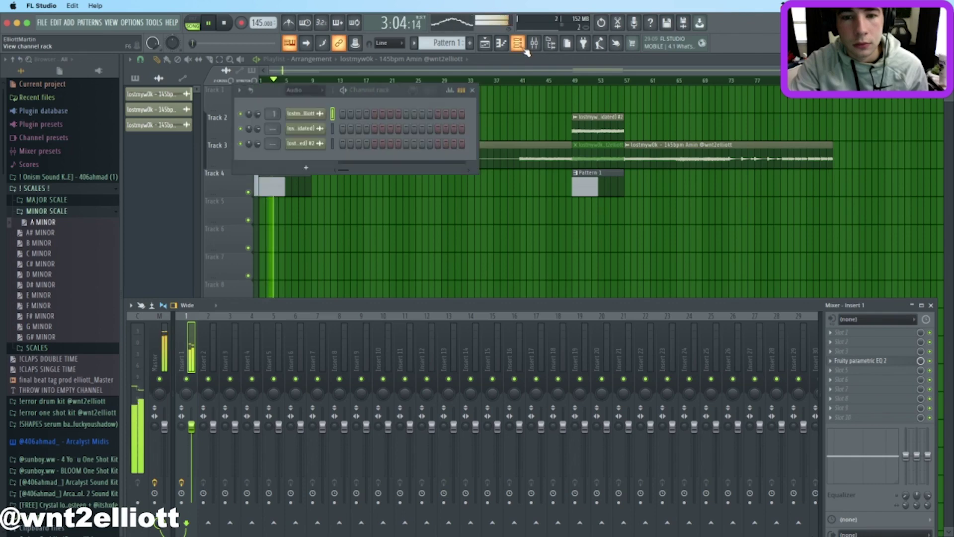
click(303, 90)
click(301, 99)
right_click(313, 174)
click(365, 175)
key(space)
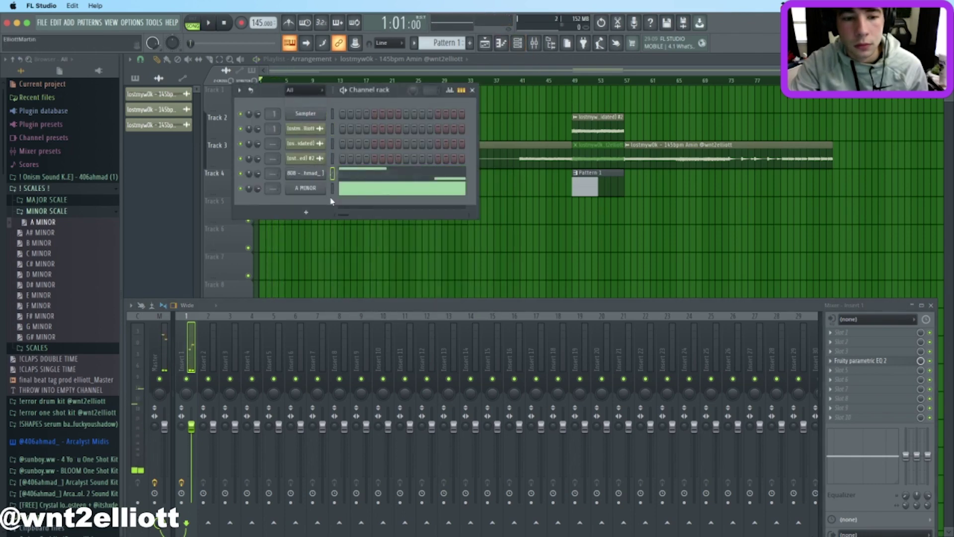
right_click(317, 174)
click(382, 175)
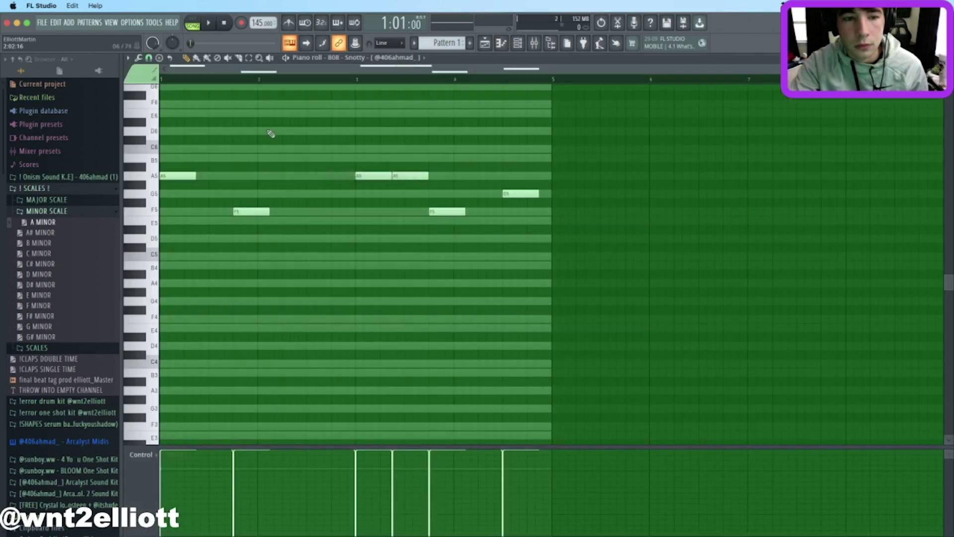
Lower the lostmyw0k melody channel's volume to about 68% and listen to it against the 808.
click(522, 46)
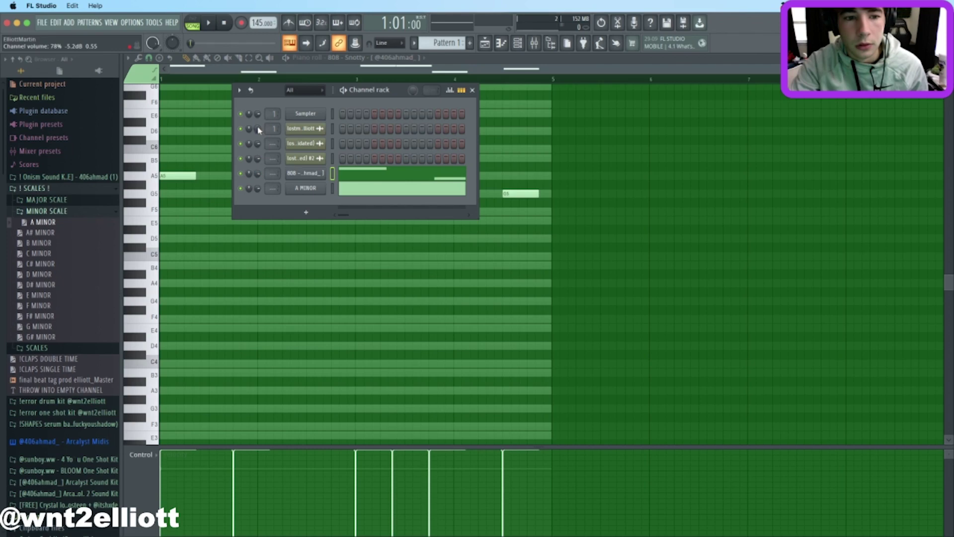
key(space)
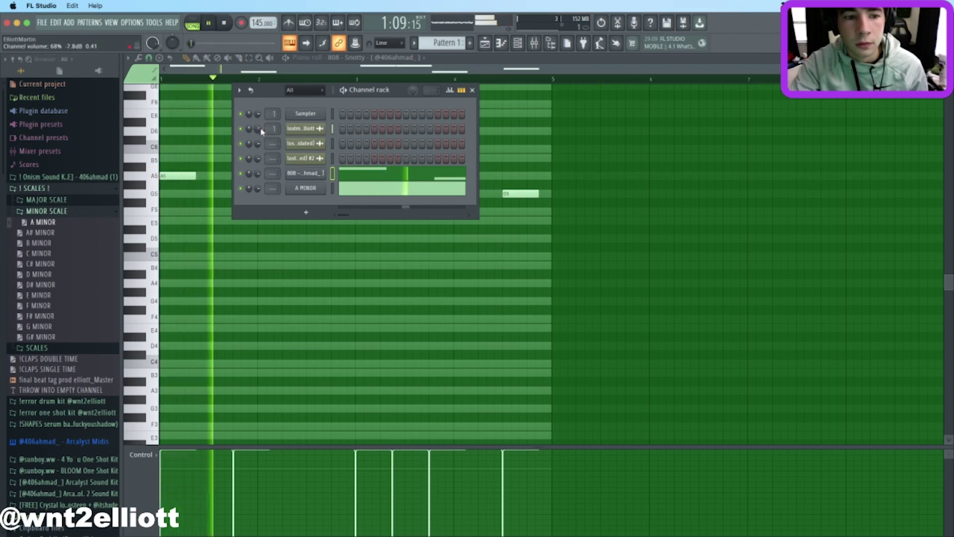
click(472, 90)
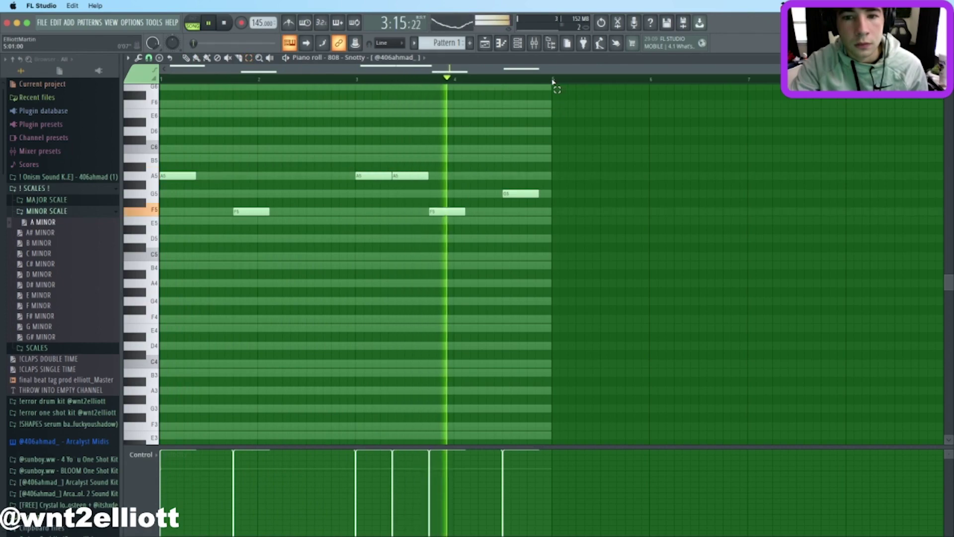
Duplicate the four-bar 808 note sequence into bars 5 to 8 and remove any extra copy beyond bar 8.
key(ctrl+a)
key(ctrl+b)
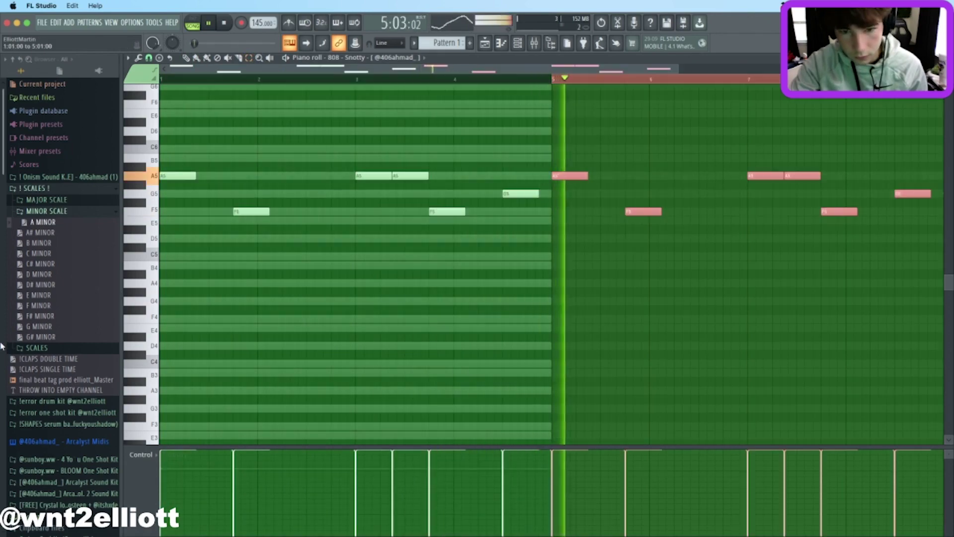
key(ctrl+b)
key(Delete)
scroll(498, 235, down, 3)
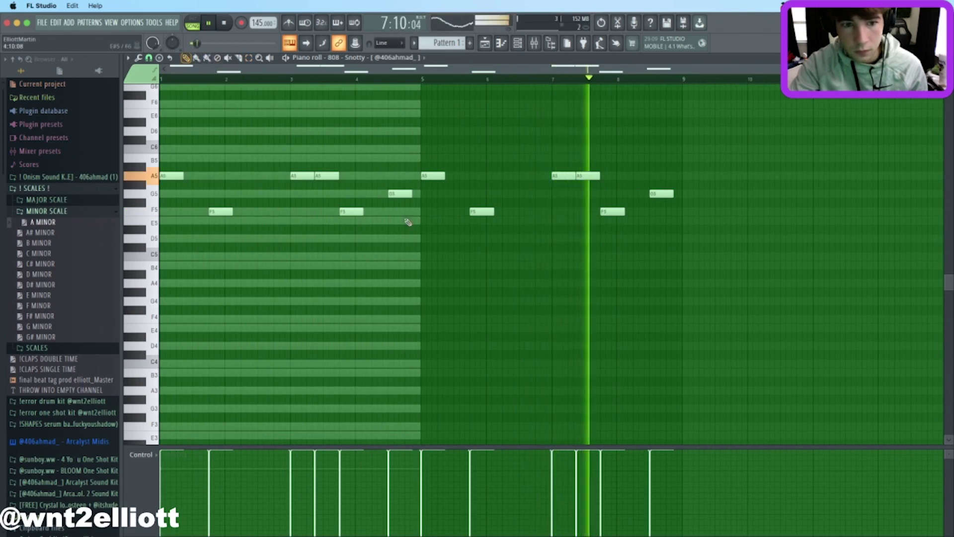
click(376, 212)
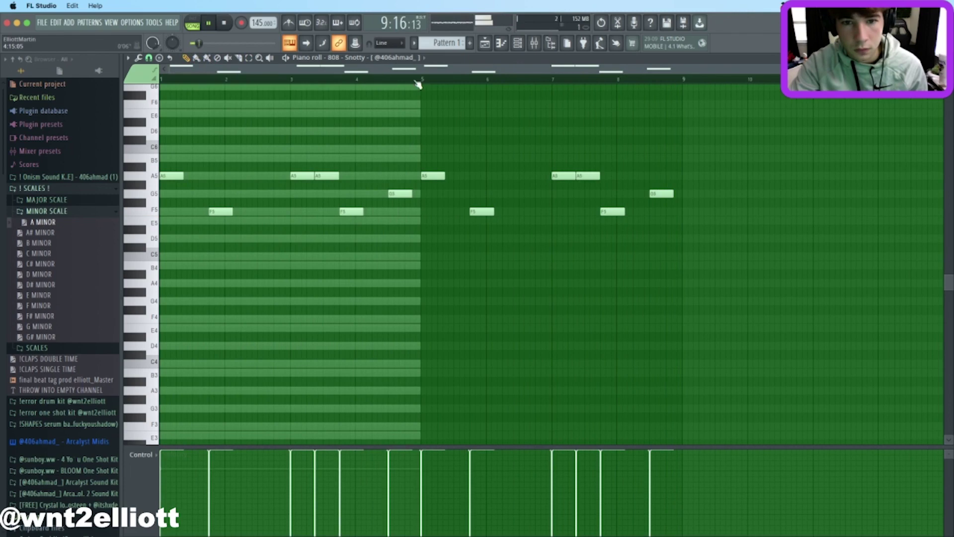
Place Pattern 1 clips at bars 9, 17 and 25 of Track 4 in the playlist.
click(493, 43)
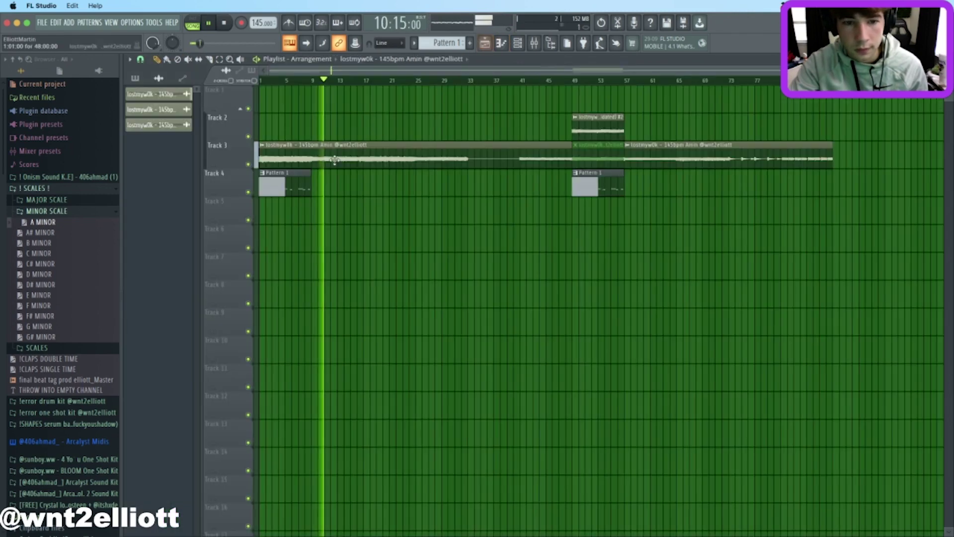
click(310, 188)
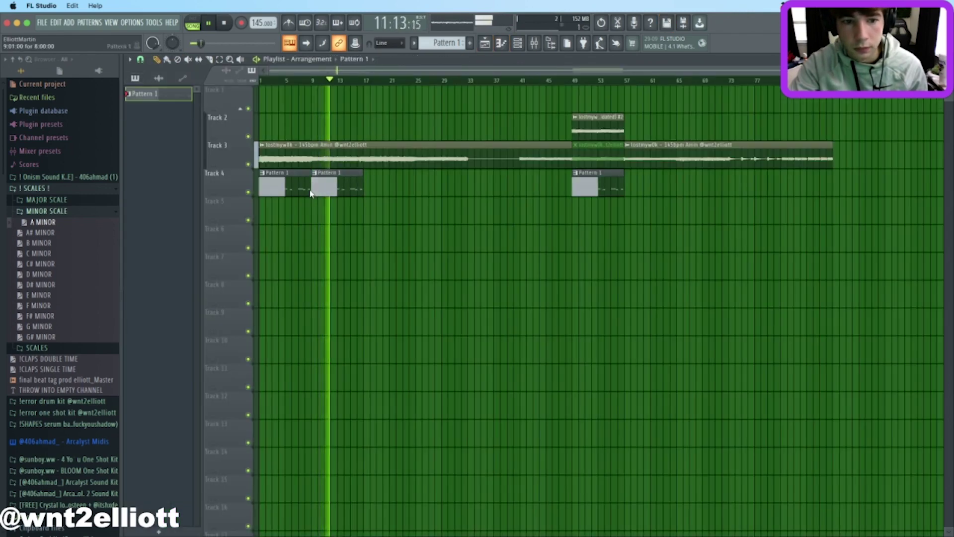
click(364, 186)
click(420, 186)
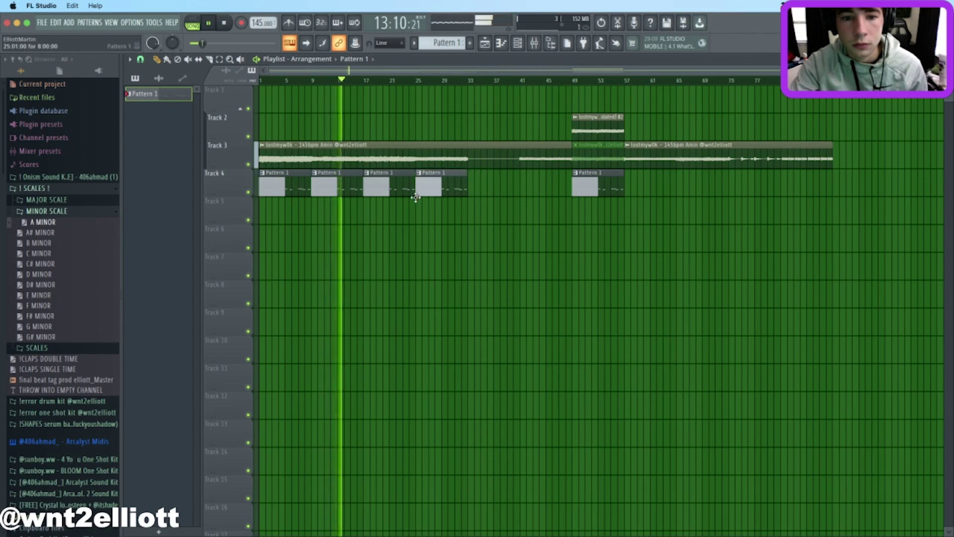
Show the channel rack, collapse the ! SCALES ! folder in the browser and stop playback.
click(528, 48)
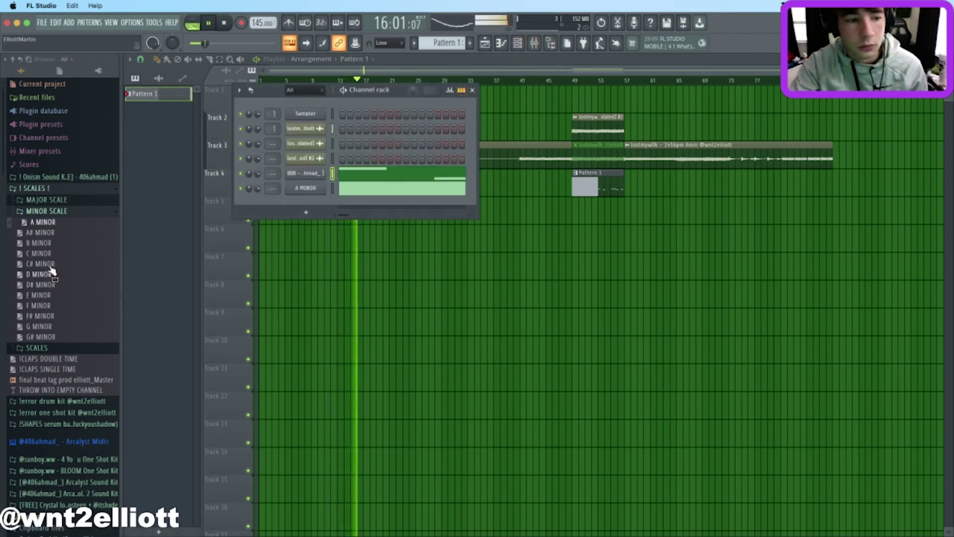
click(103, 188)
key(space)
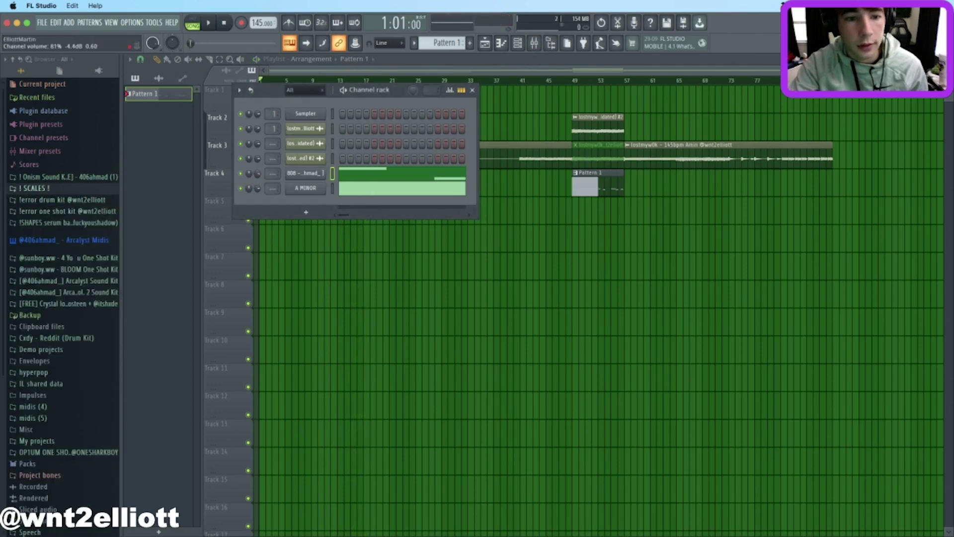
click(78, 190)
click(75, 191)
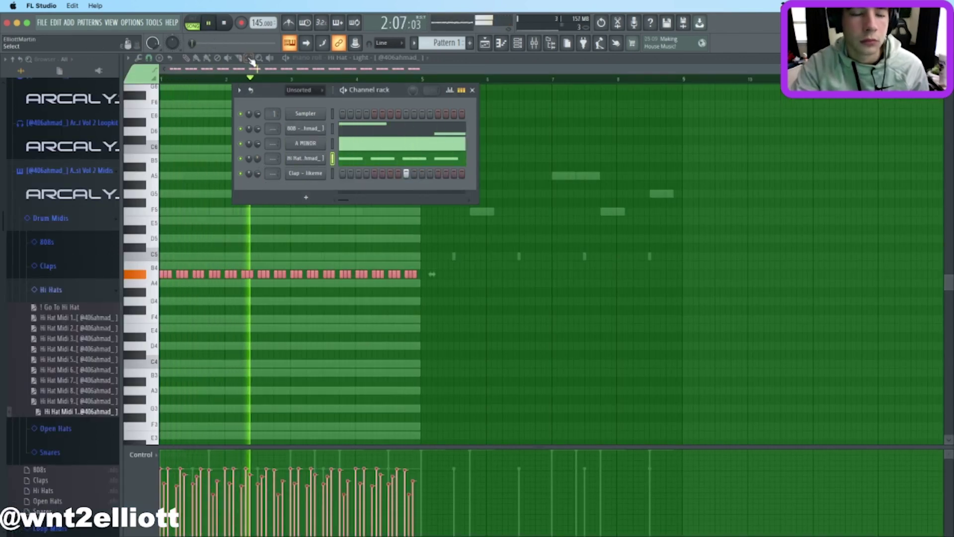
Duplicate the Hi Hat - Light notes from bars 1 to 4 into bars 5 to 8.
key(F6)
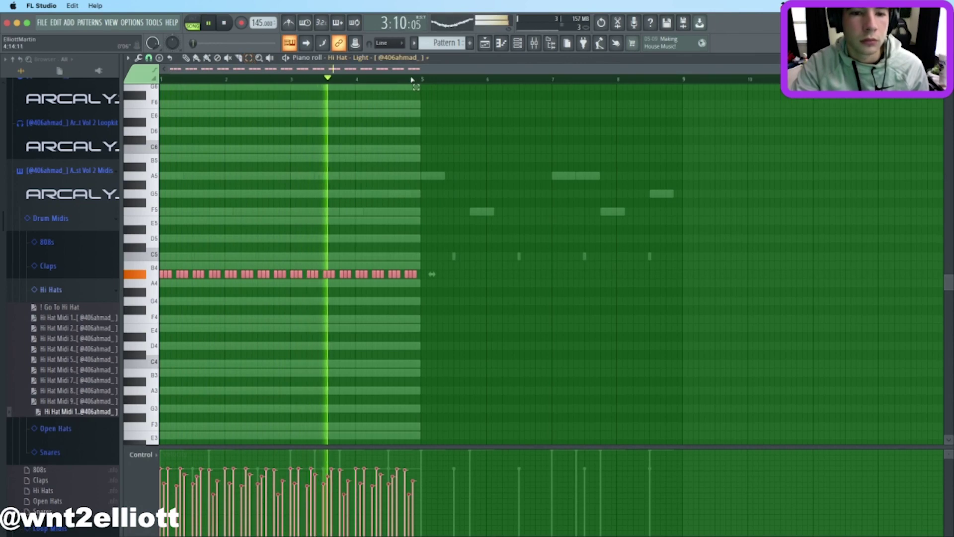
drag(423, 80, 4, 313)
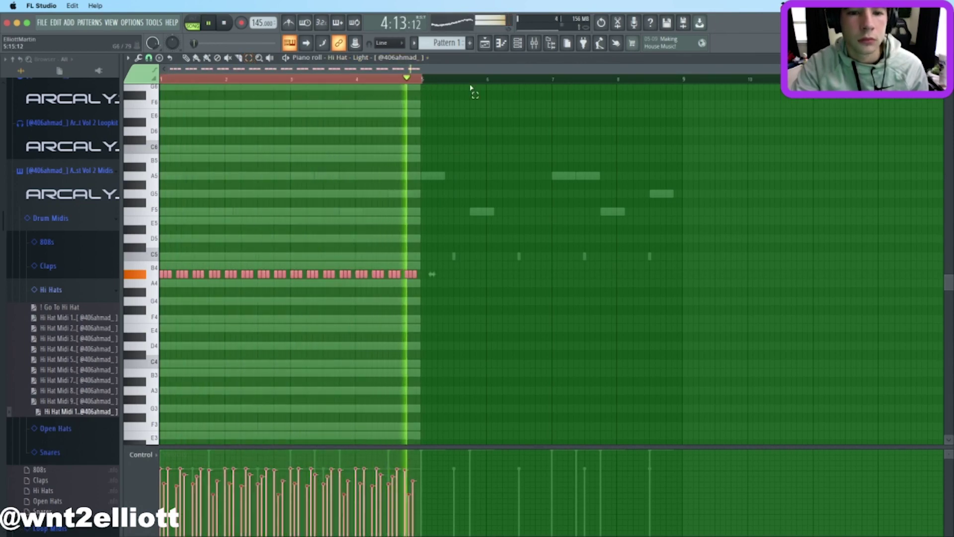
key(ctrl+b)
key(ctrl+d)
key(F6)
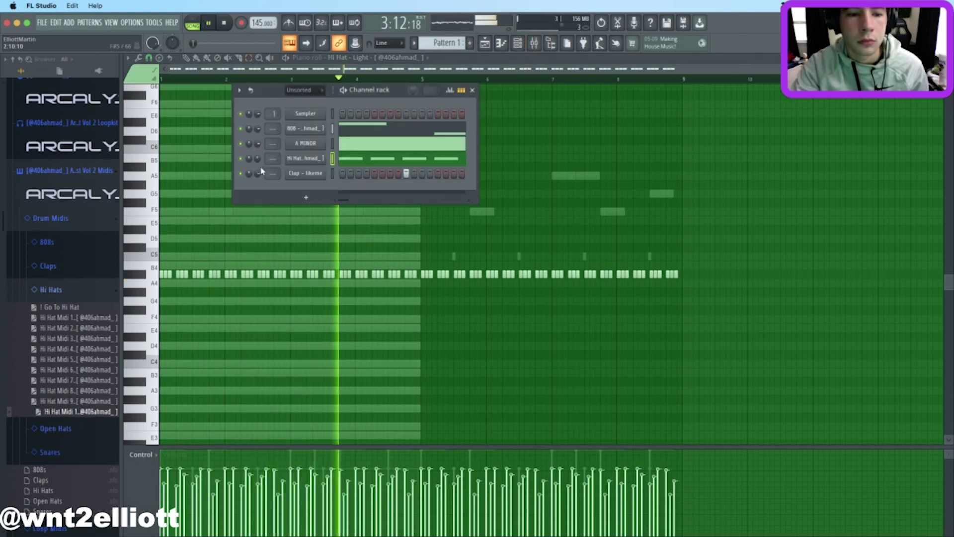
Look through the Open Hats MIDI folder and open the Arcalyst Vol 2 drumkit in the browser.
click(88, 293)
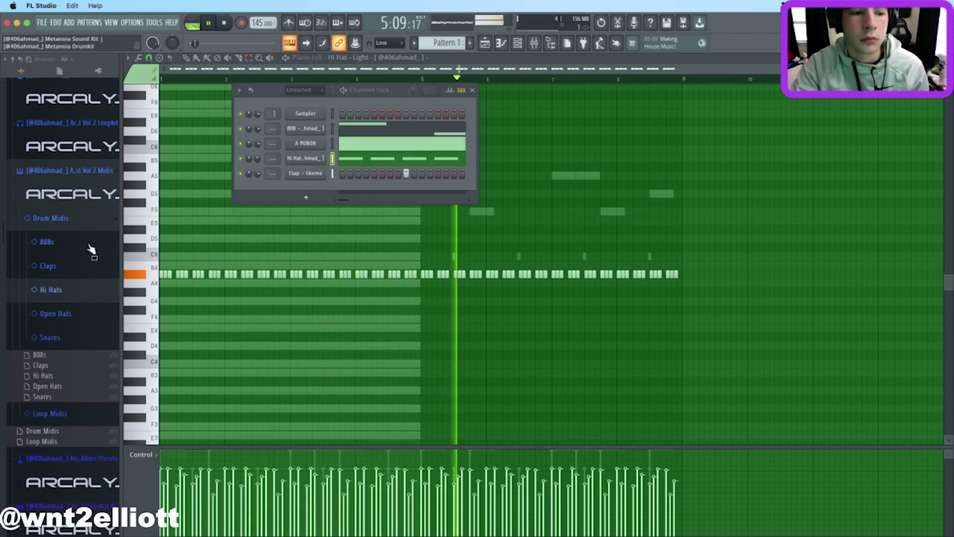
click(83, 321)
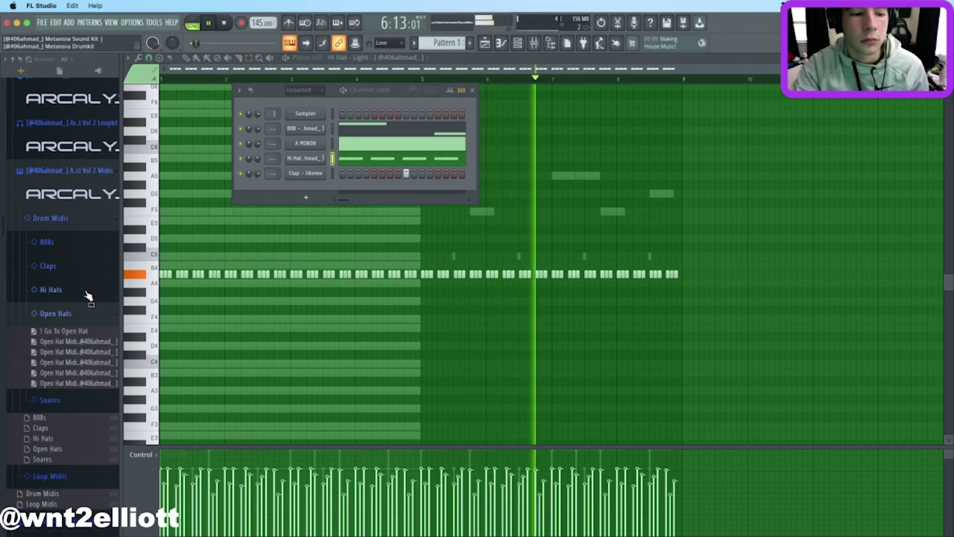
scroll(85, 268, up, 8)
click(80, 192)
scroll(83, 223, down, 3)
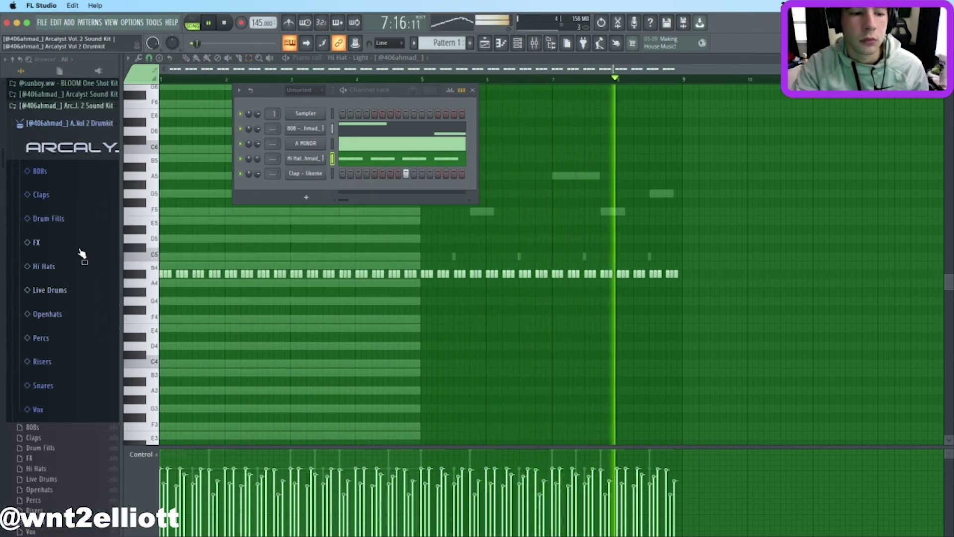
Add the Openhat - TRGC sample as a new channel at about 53% volume and clear its first step.
click(62, 323)
scroll(85, 341, down, 2)
drag(80, 321, 297, 191)
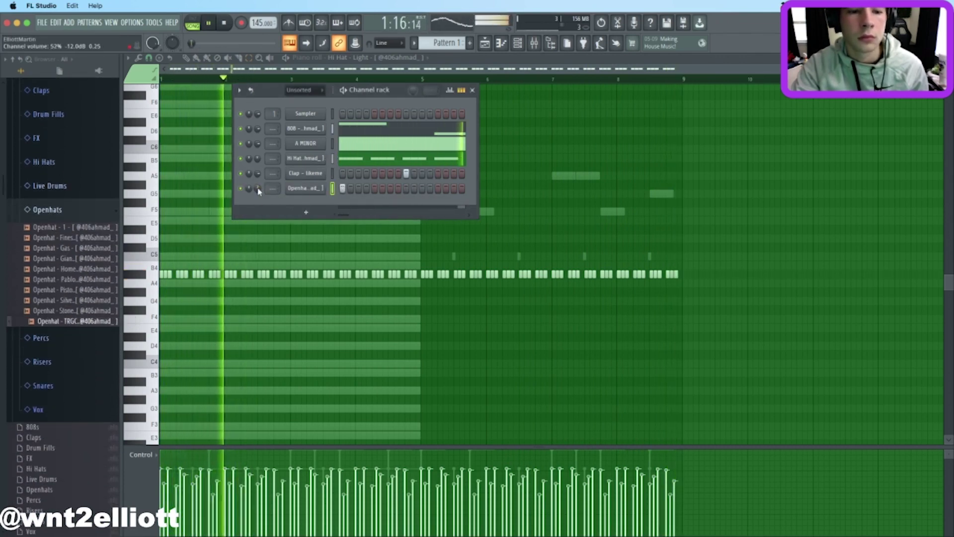
right_click(344, 190)
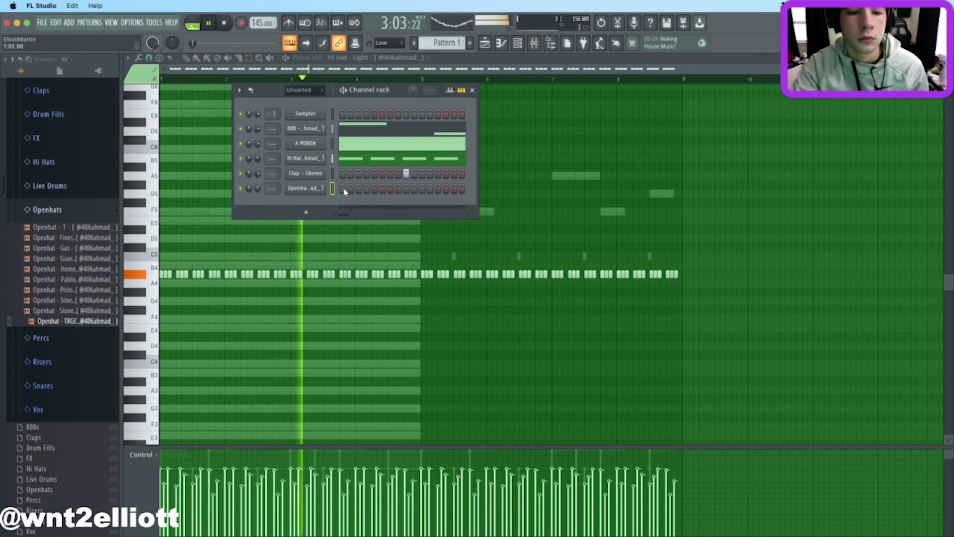
Trim the first Pattern 1 clip on Track 4 to one bar and place another on Track 5 spanning bars 3 to 8.
click(485, 43)
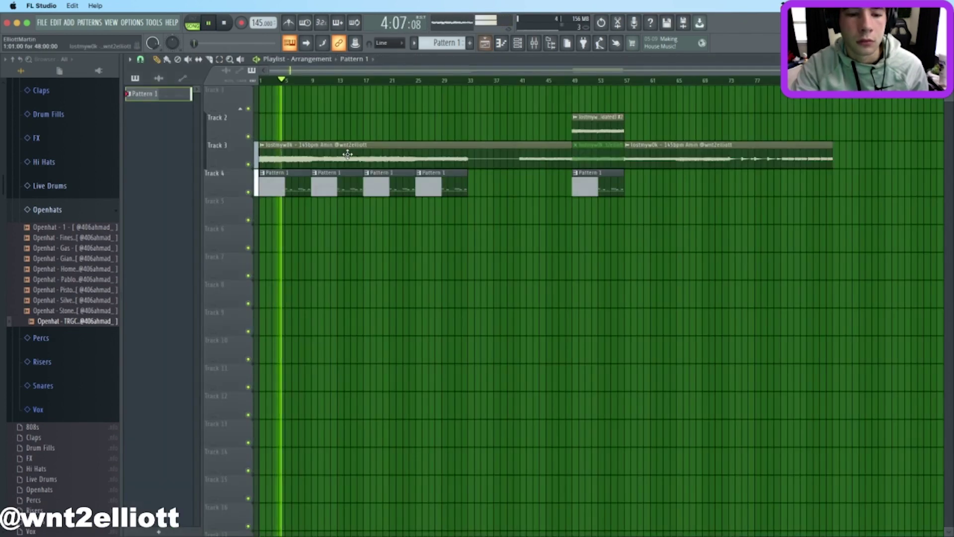
drag(308, 183, 266, 182)
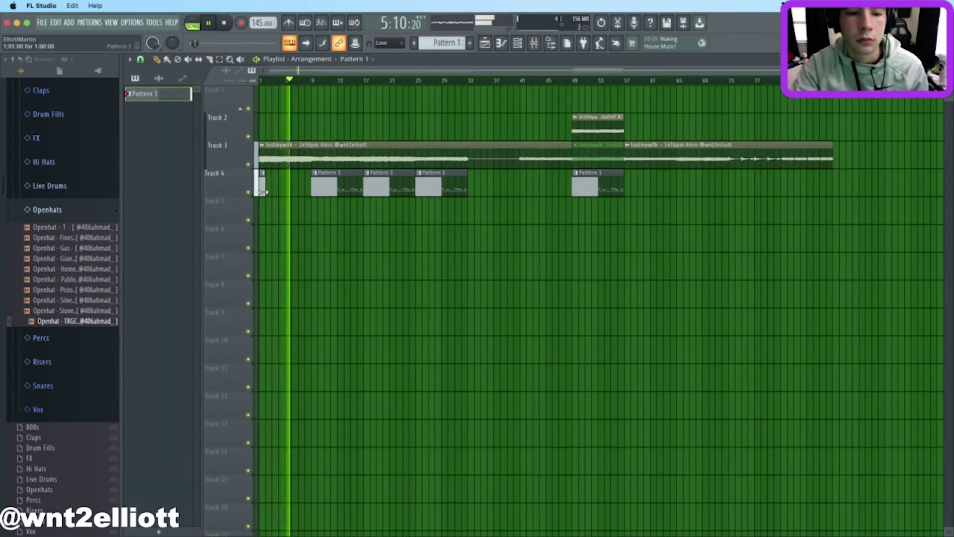
drag(263, 205, 311, 184)
key(space)
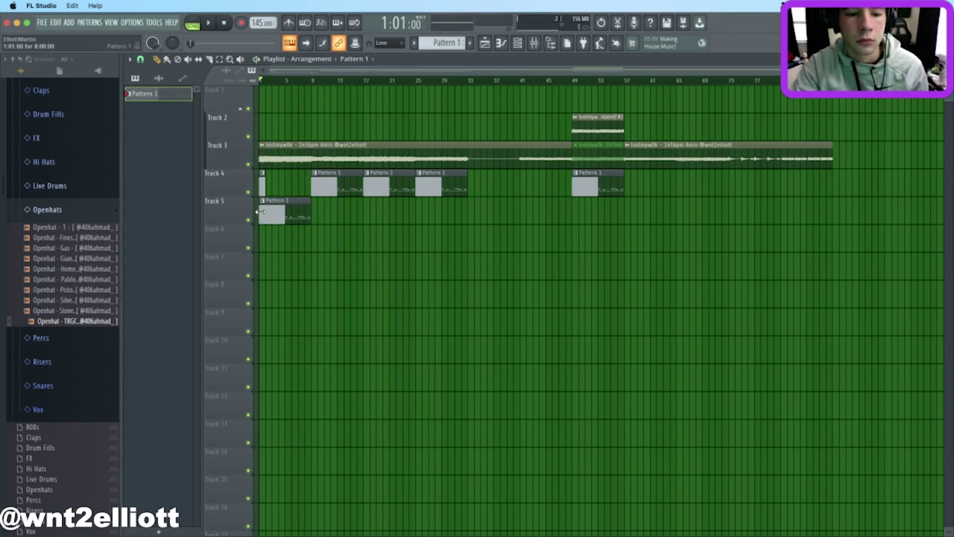
key(space)
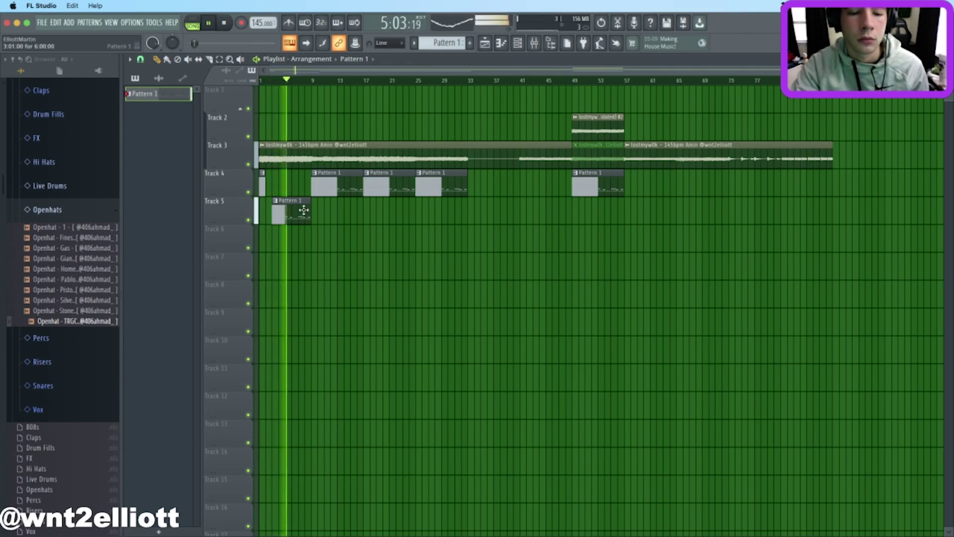
key(space)
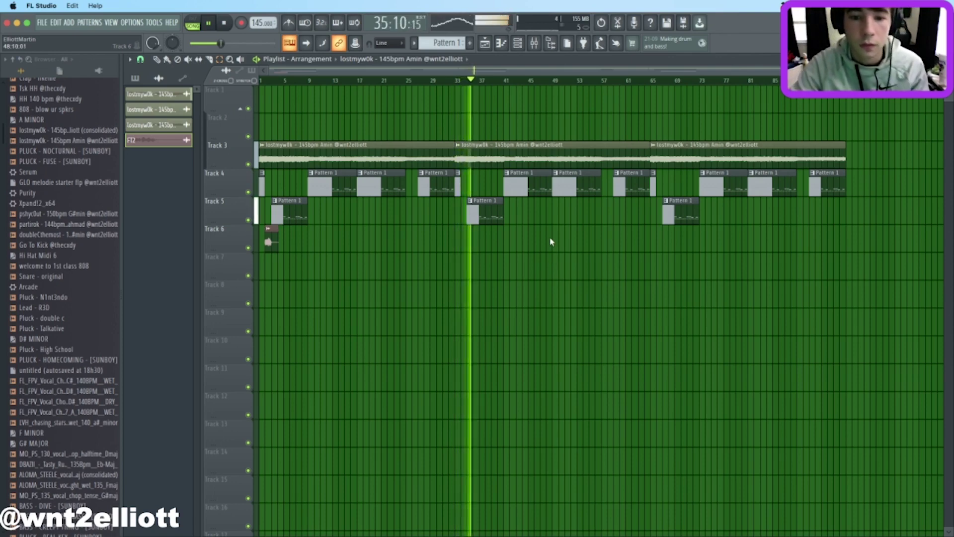
click(177, 59)
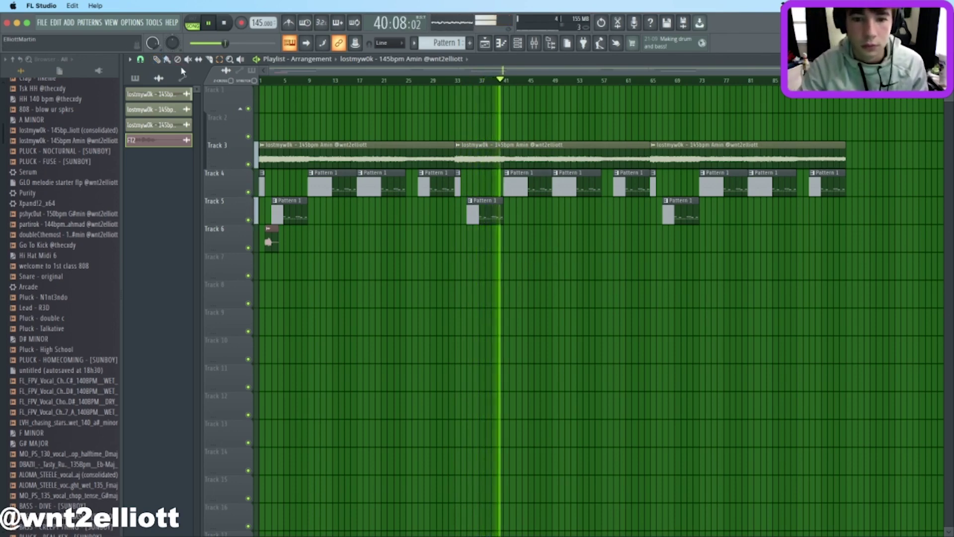
click(159, 60)
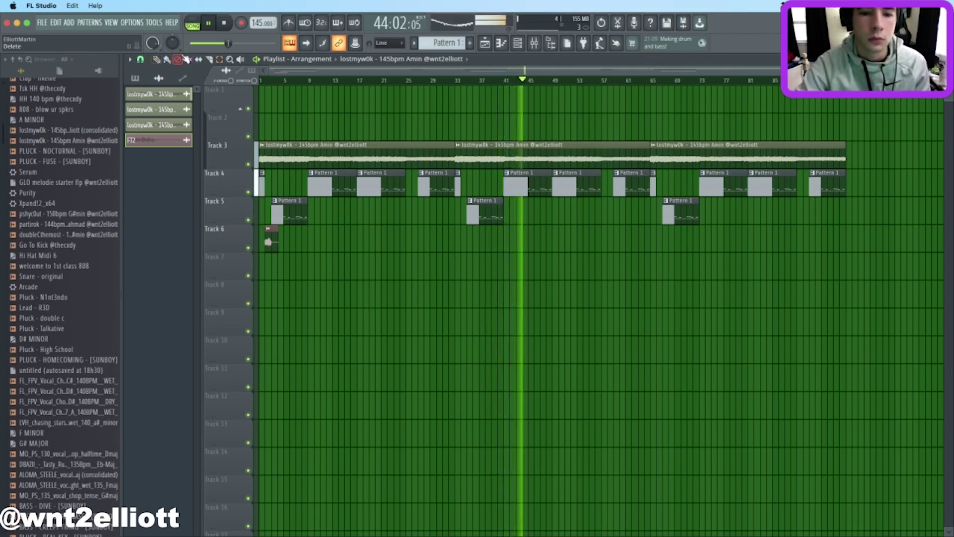
click(188, 60)
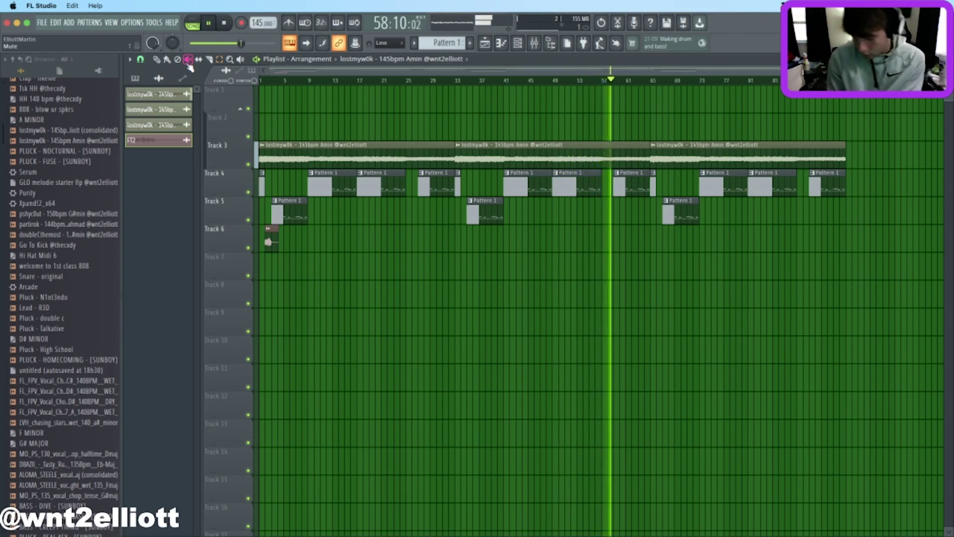
Route the selected channels to consecutive mixer tracks starting from Insert 5, with the 808 first and FT2 on track 10.
click(522, 46)
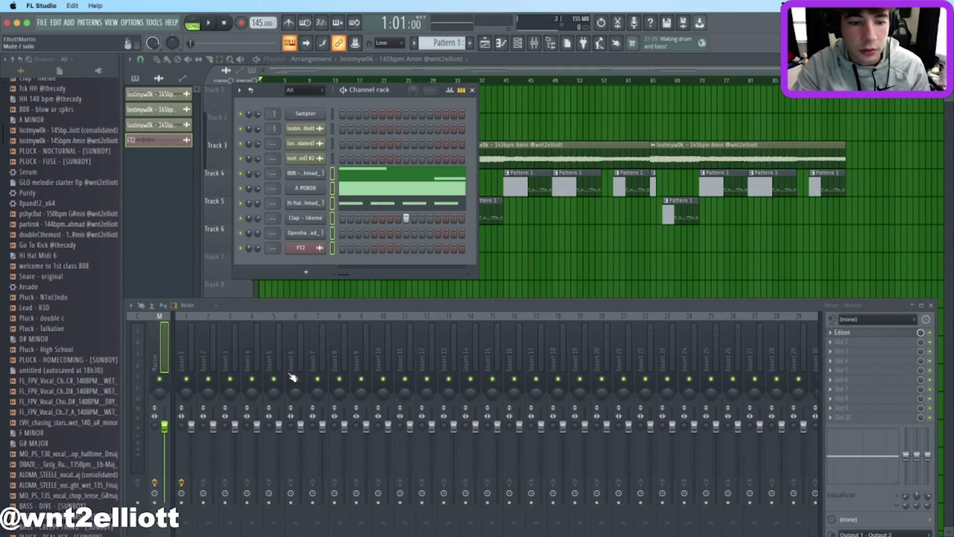
right_click(278, 361)
mouse_move(326, 351)
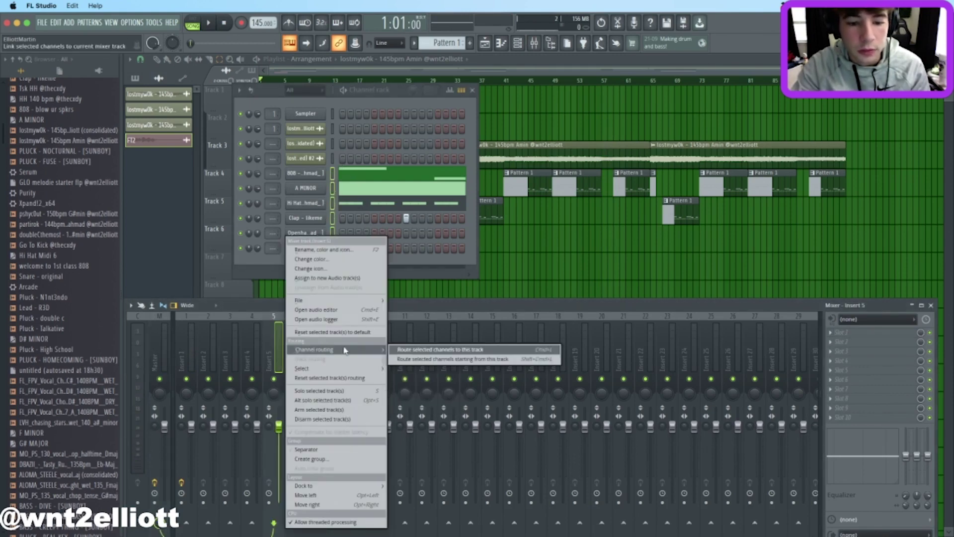
click(407, 360)
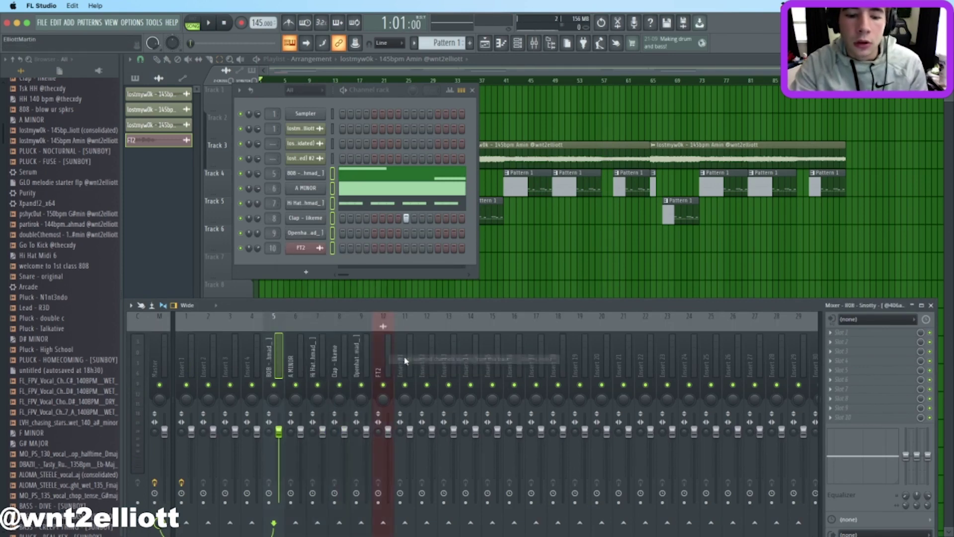
Adjust the panning of the Hi Hat, Clap and FT2 mixer tracks during playback and slightly lower the Insert 1 volume.
key(space)
drag(316, 397, 386, 393)
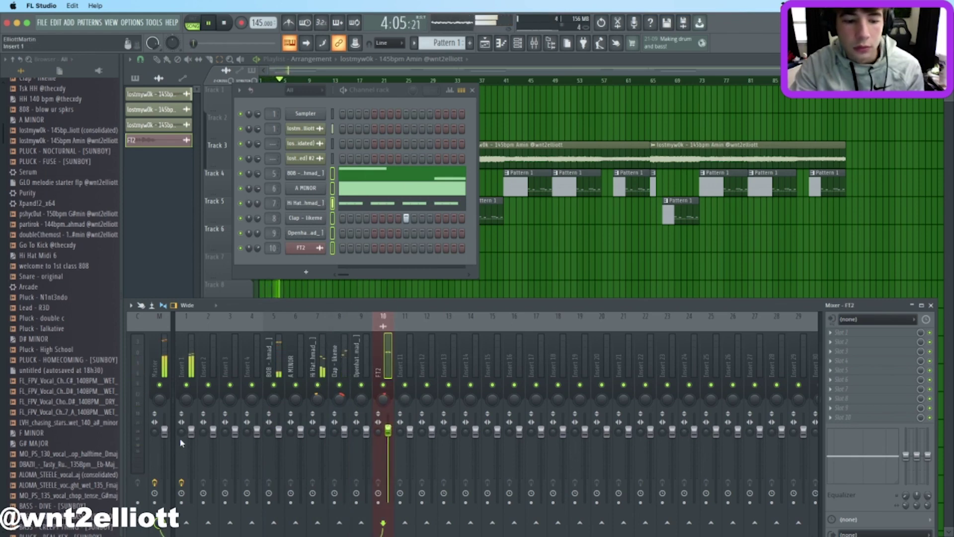
drag(191, 430, 193, 438)
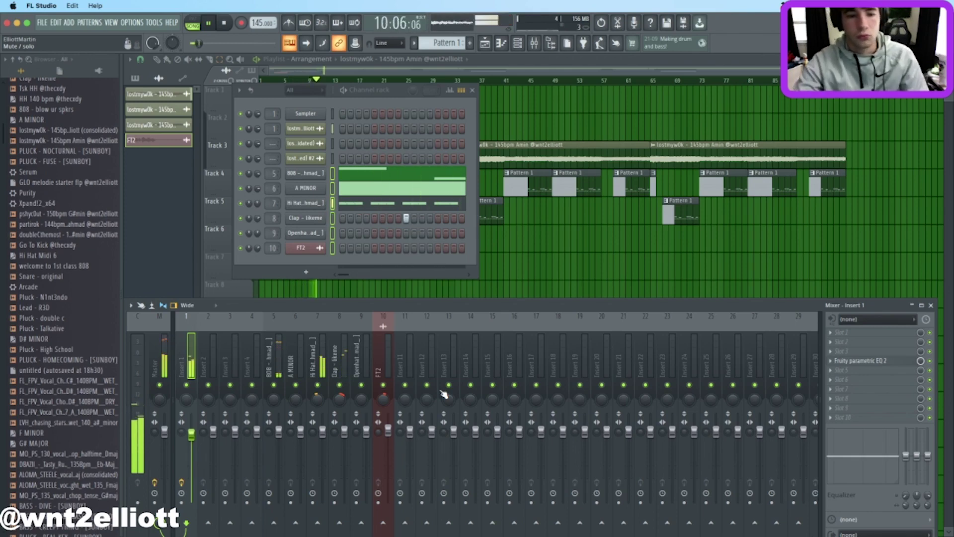
Review the Clap notes in the piano roll during playback, then stop the song and return to the playlist.
right_click(321, 218)
click(361, 220)
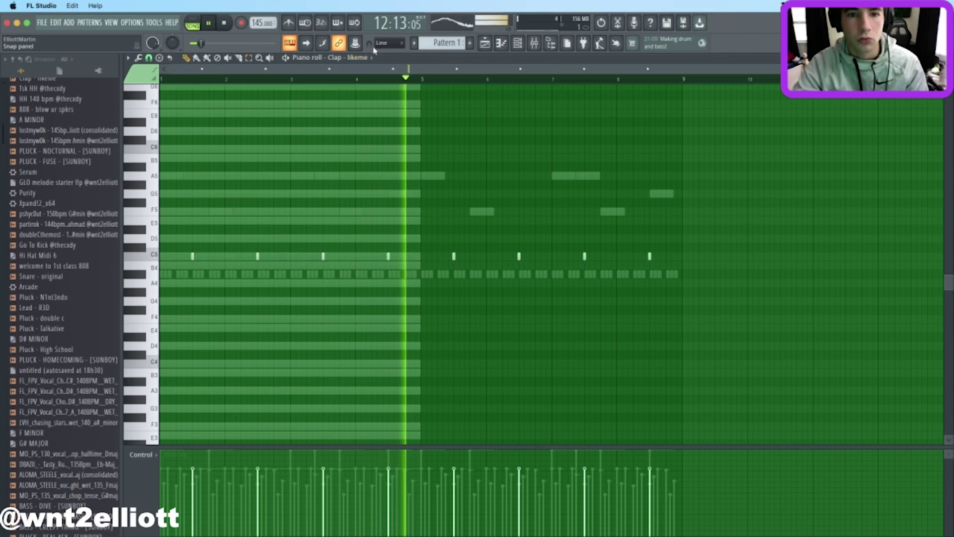
key(F5)
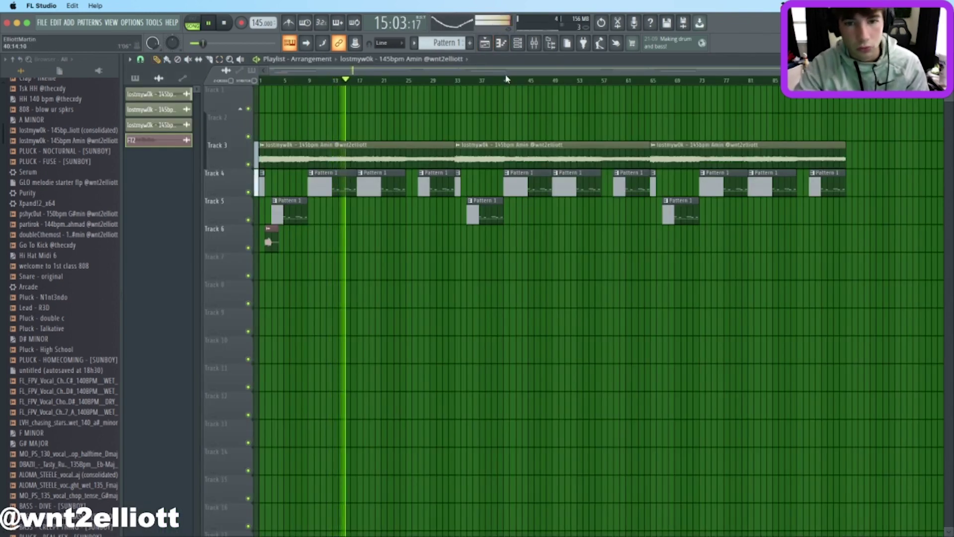
click(517, 43)
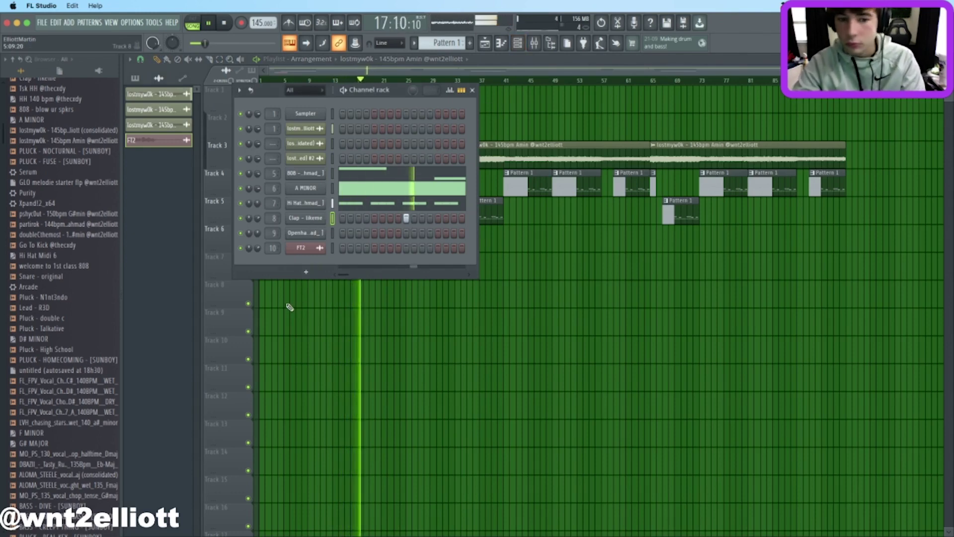
key(space)
click(472, 90)
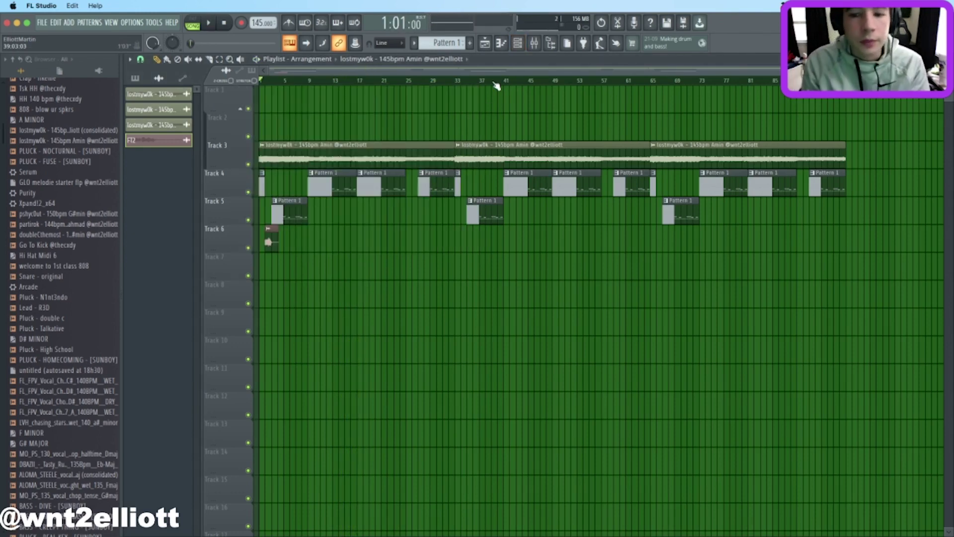